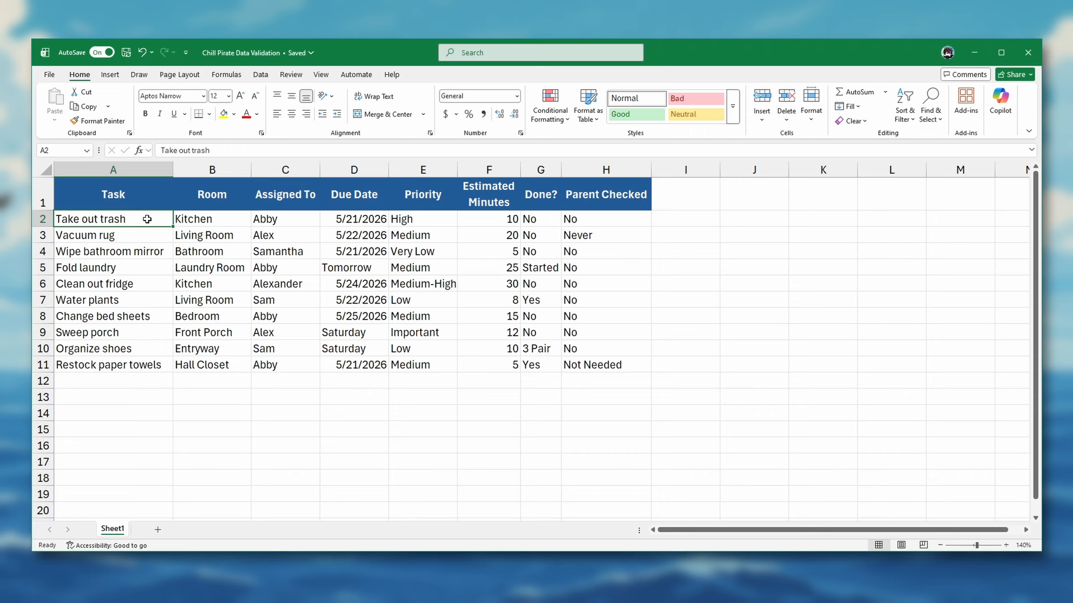
Add a List data validation rule to the Assigned To cells C2:C11, allowing only the three assignees' short first names.
{"action": "left_click", "coordinate": [298, 218]}
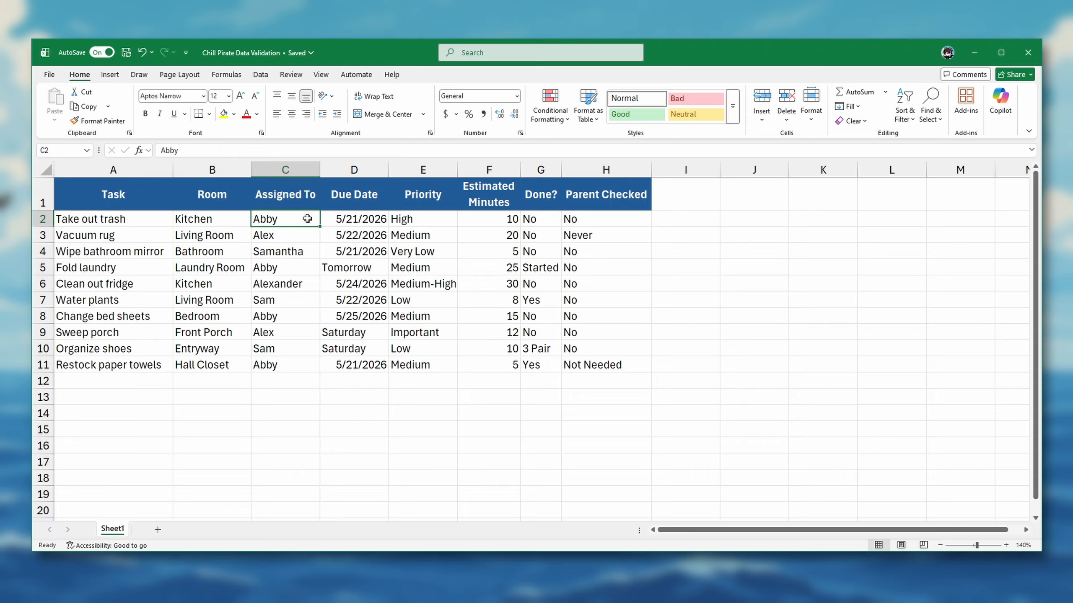
{"action": "left_click_drag", "start_coordinate": [307, 218], "coordinate": [289, 360]}
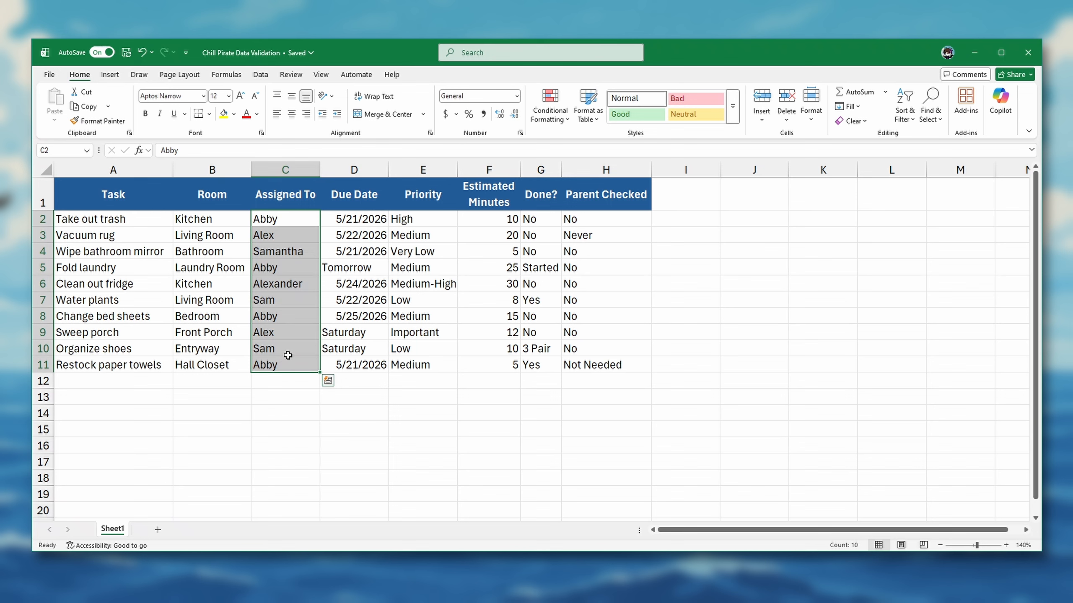
{"action": "left_click", "coordinate": [258, 76]}
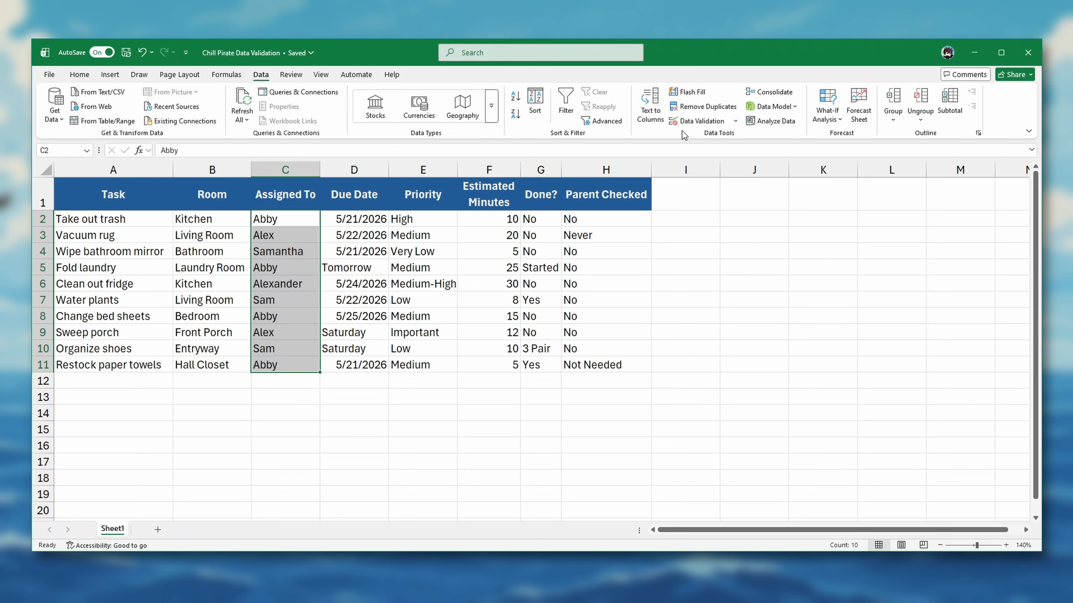
{"action": "left_click", "coordinate": [737, 124]}
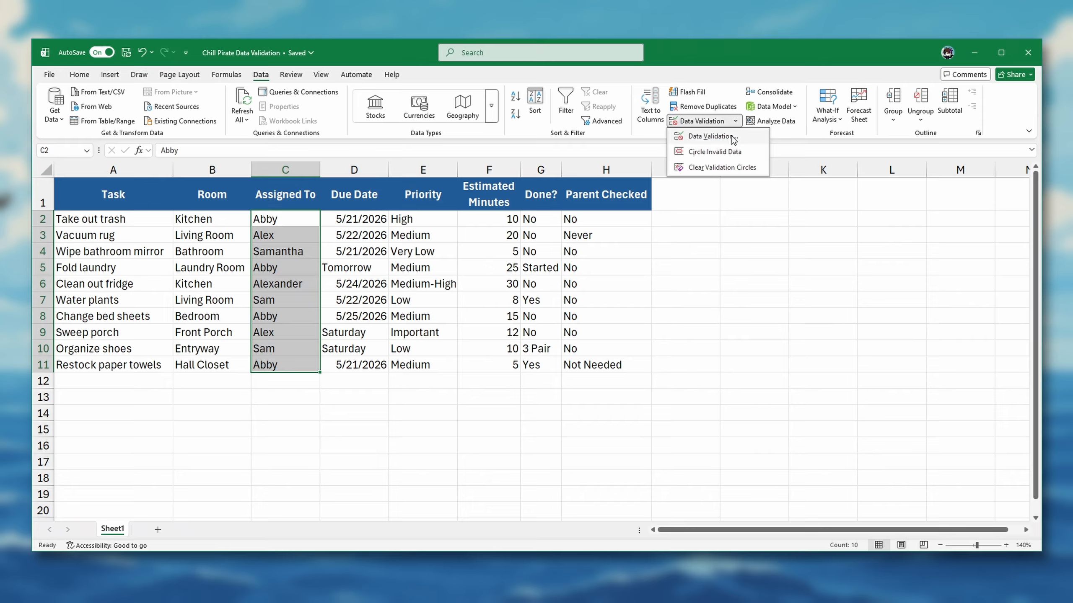
{"action": "left_click", "coordinate": [729, 136]}
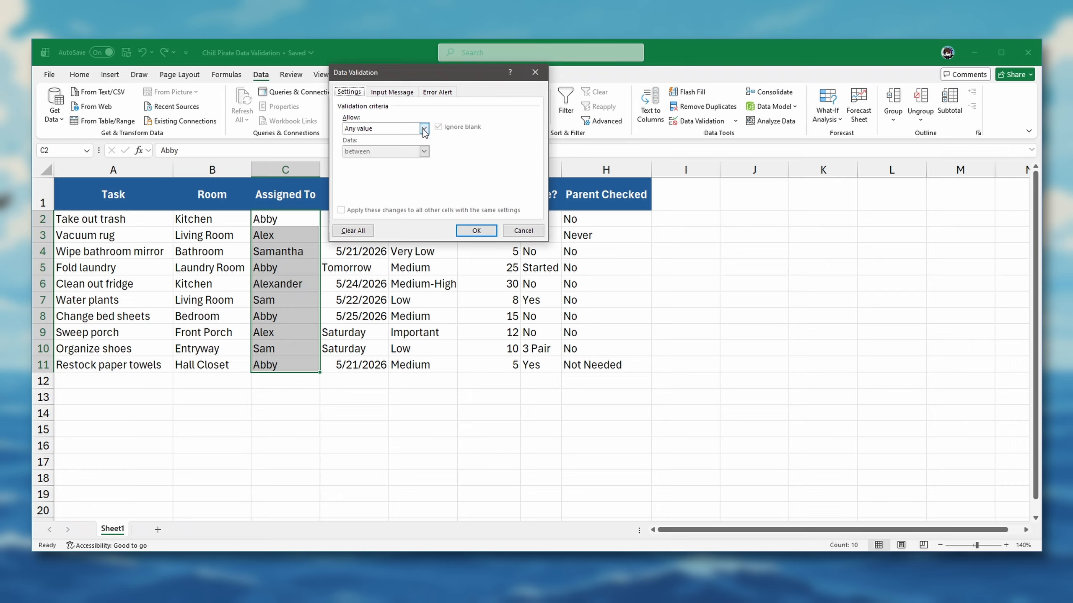
{"action": "left_click", "coordinate": [423, 129]}
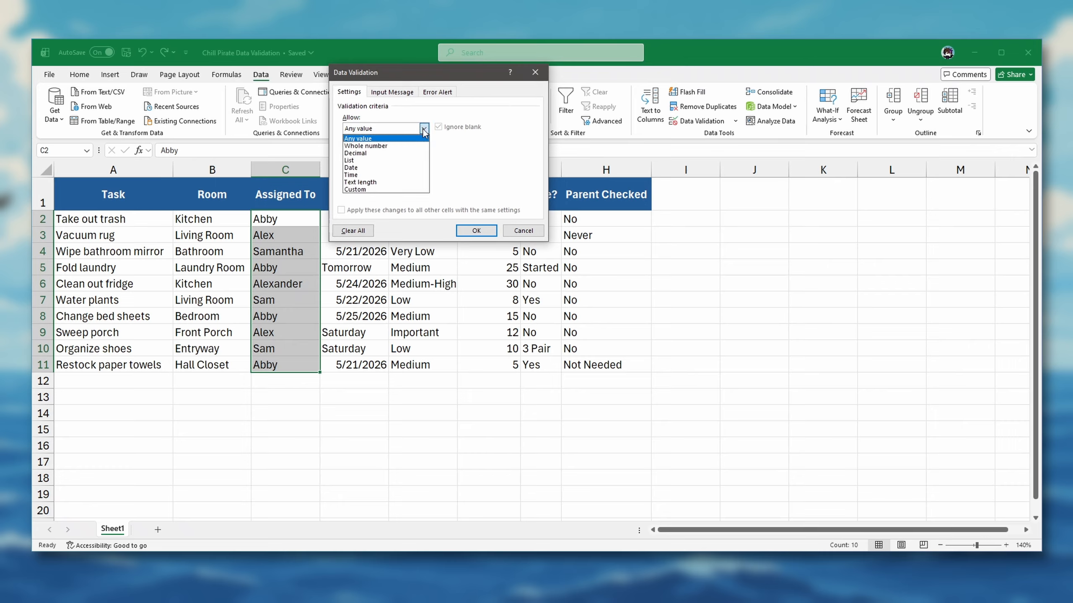
{"action": "left_click", "coordinate": [411, 161]}
{"action": "left_click", "coordinate": [392, 174]}
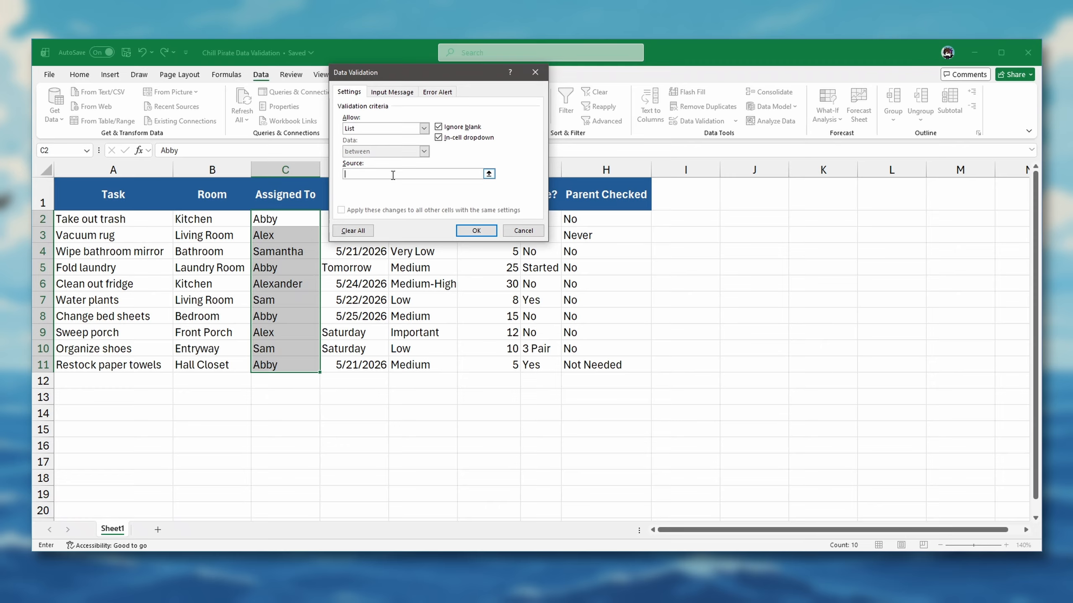
{"action": "type", "text": "Abby,Alex,Sam"}
{"action": "left_click", "coordinate": [476, 231]}
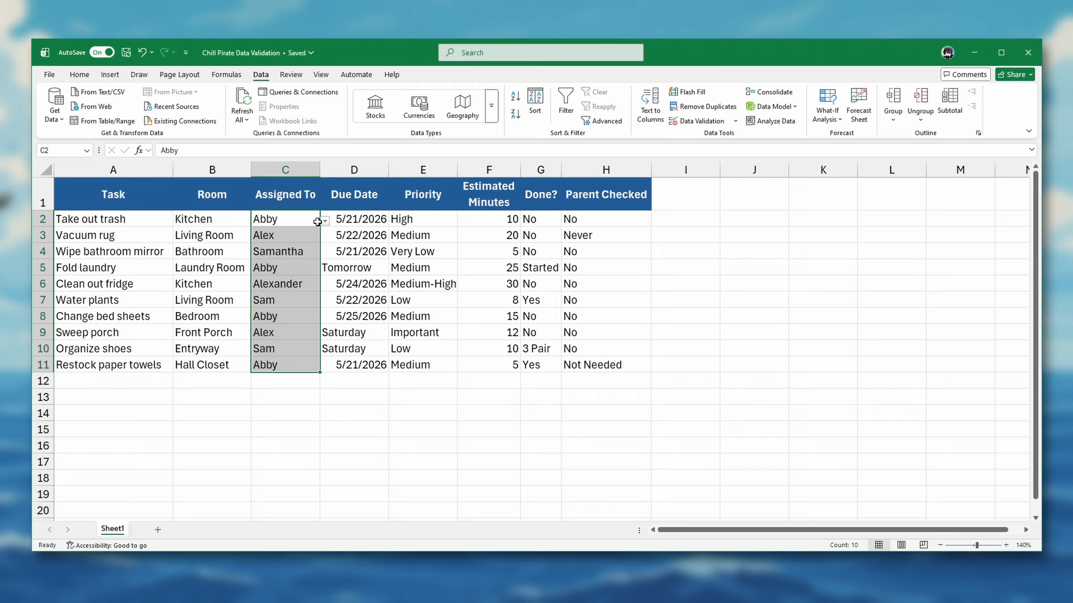
Examine the names offered for selection in the Assigned To cell C2.
{"action": "left_click", "coordinate": [295, 219]}
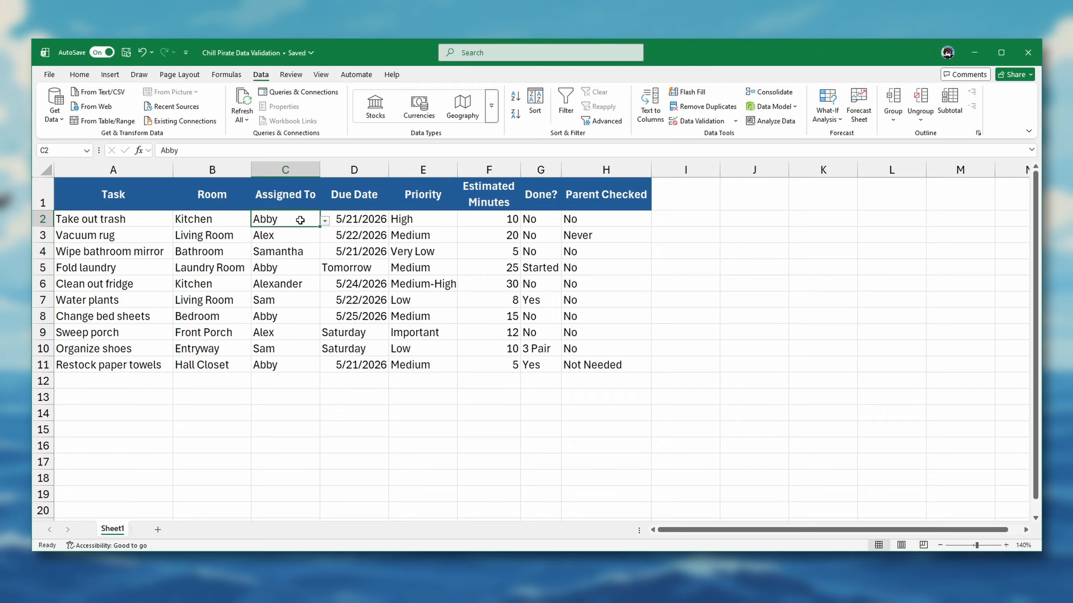
{"action": "left_click", "coordinate": [325, 220]}
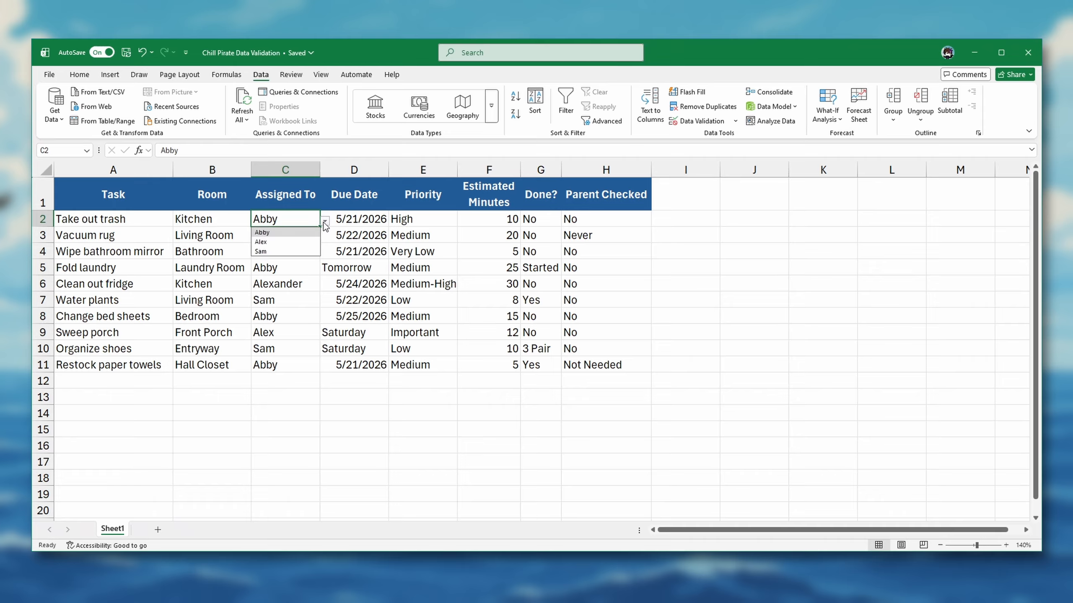
{"action": "left_click", "coordinate": [298, 235]}
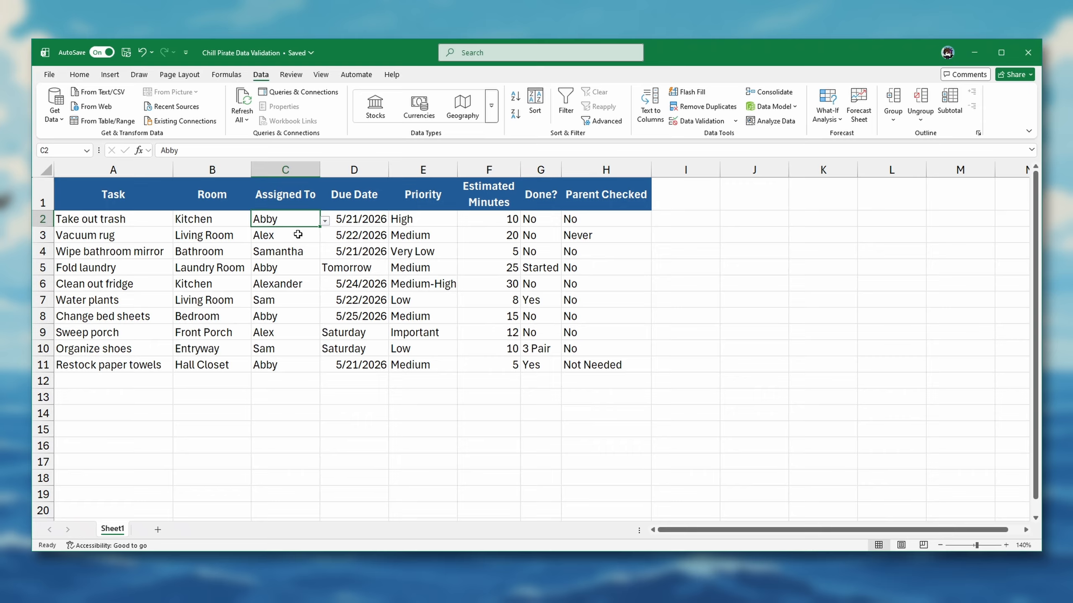
Replace the full first names in C4 and C6 with the matching short names from the allowed list.
{"action": "left_click", "coordinate": [295, 253]}
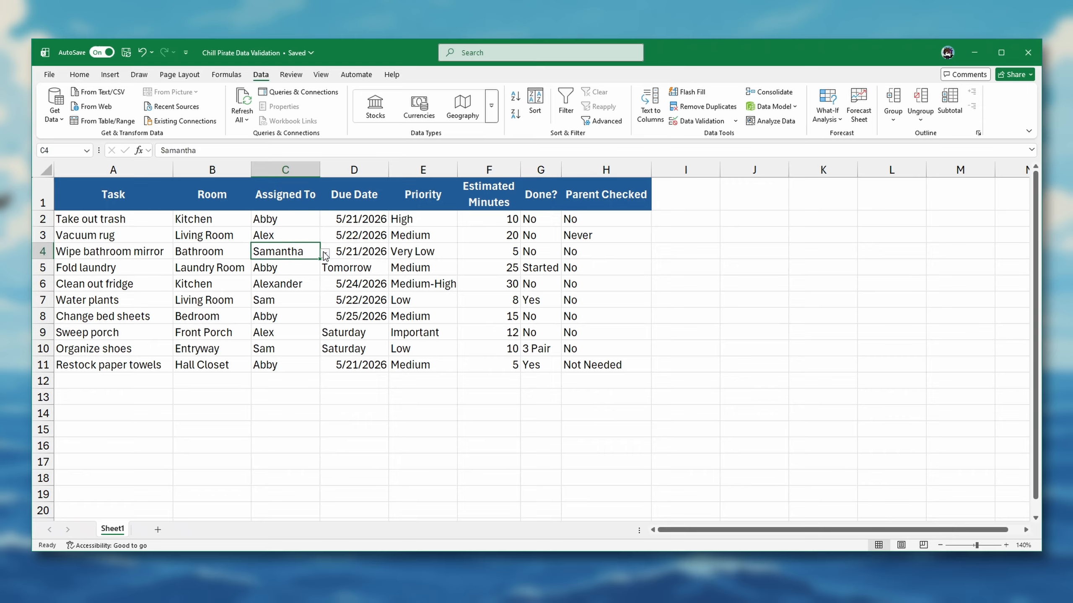
{"action": "left_click", "coordinate": [324, 253]}
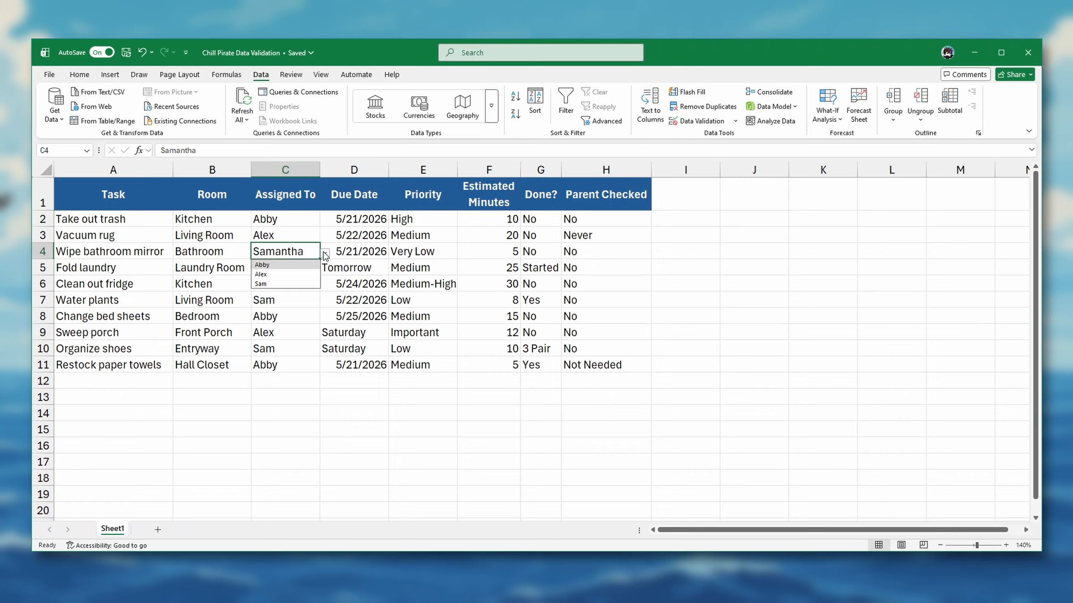
{"action": "left_click", "coordinate": [288, 284]}
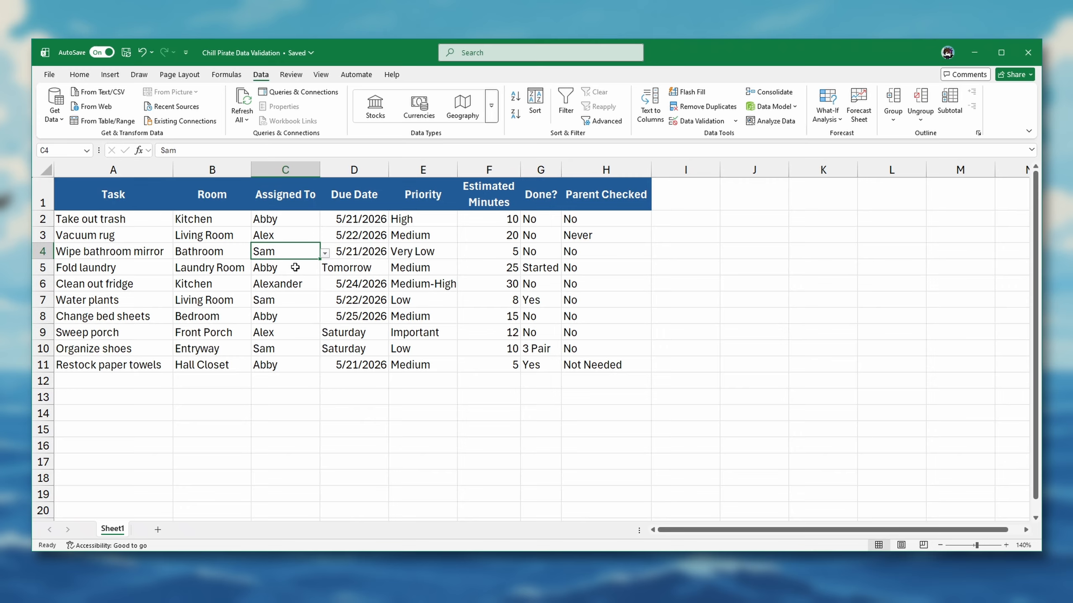
{"action": "left_click", "coordinate": [295, 267]}
{"action": "left_click", "coordinate": [297, 285]}
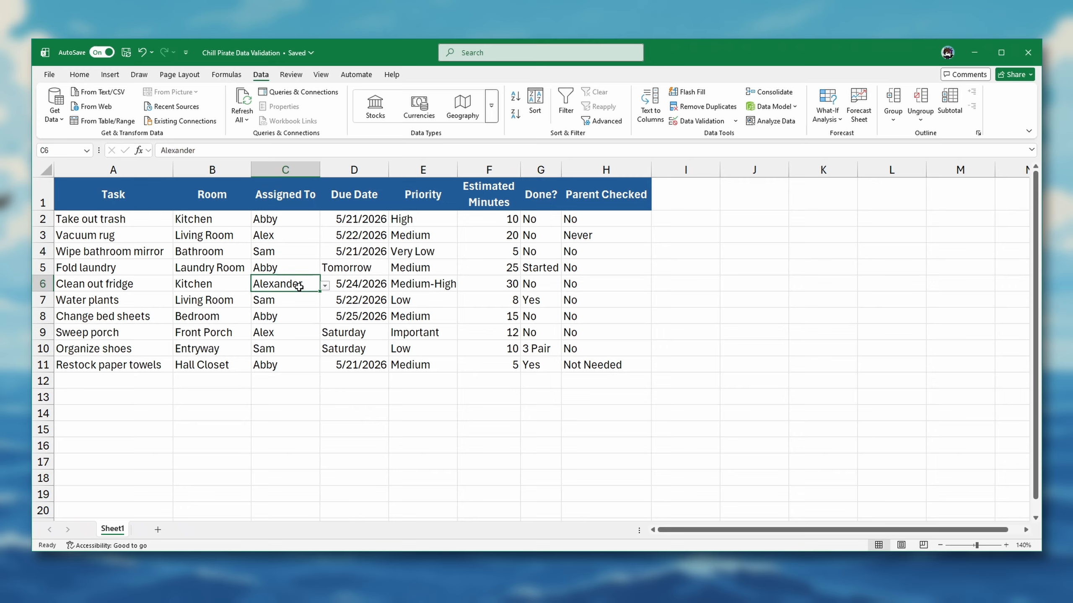
{"action": "left_click", "coordinate": [325, 286]}
{"action": "left_click", "coordinate": [291, 307]}
Try to enter an unlisted first name in the Assigned To cell C10, and re-enter the original assignee's name.
{"action": "left_click", "coordinate": [292, 350]}
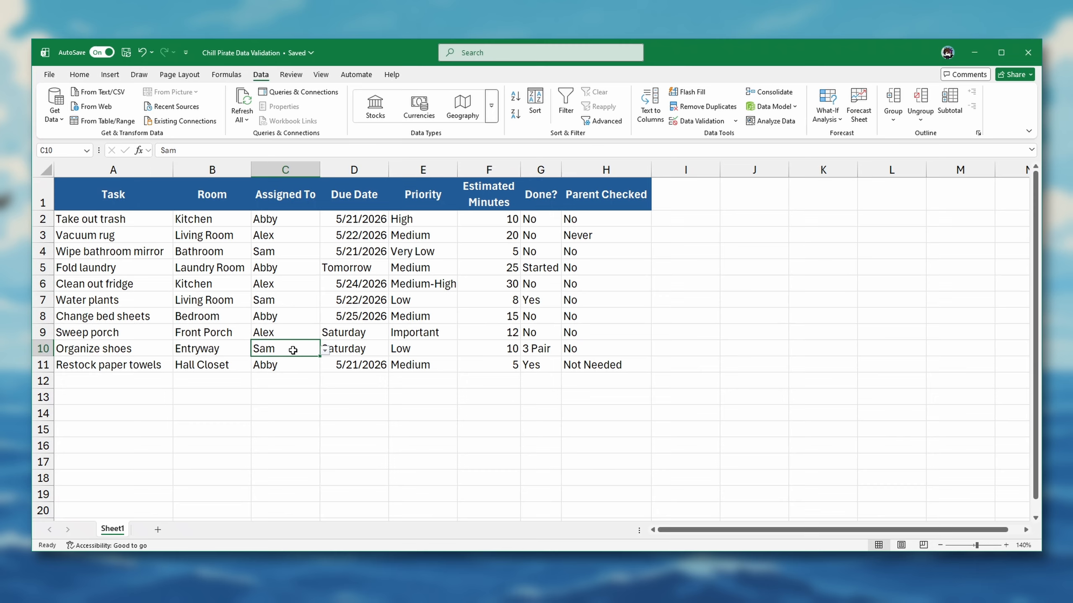
{"action": "type", "text": "Jenny"}
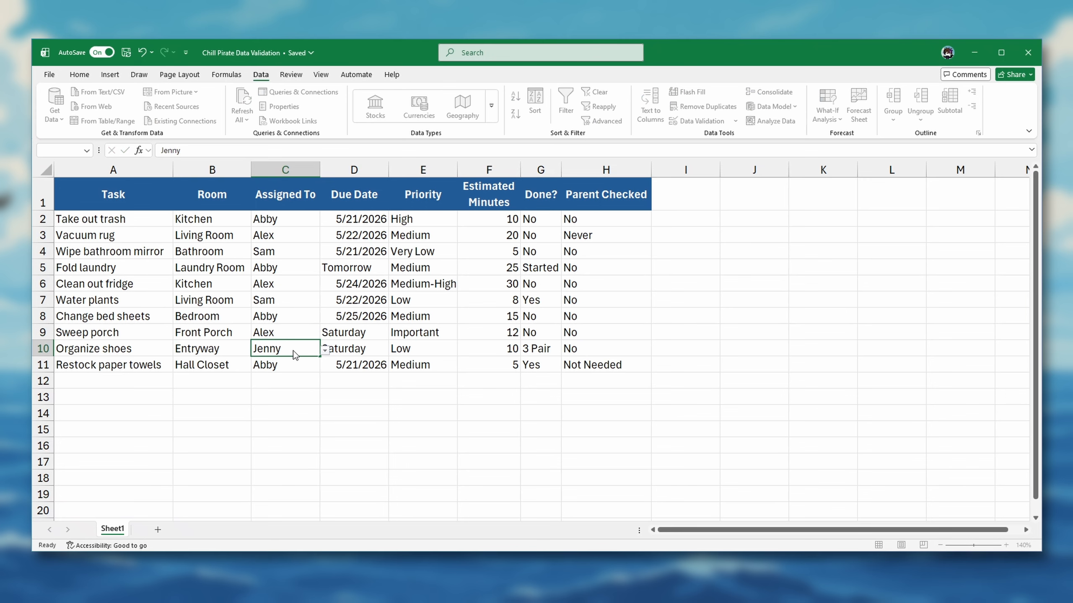
{"action": "key", "text": "Return"}
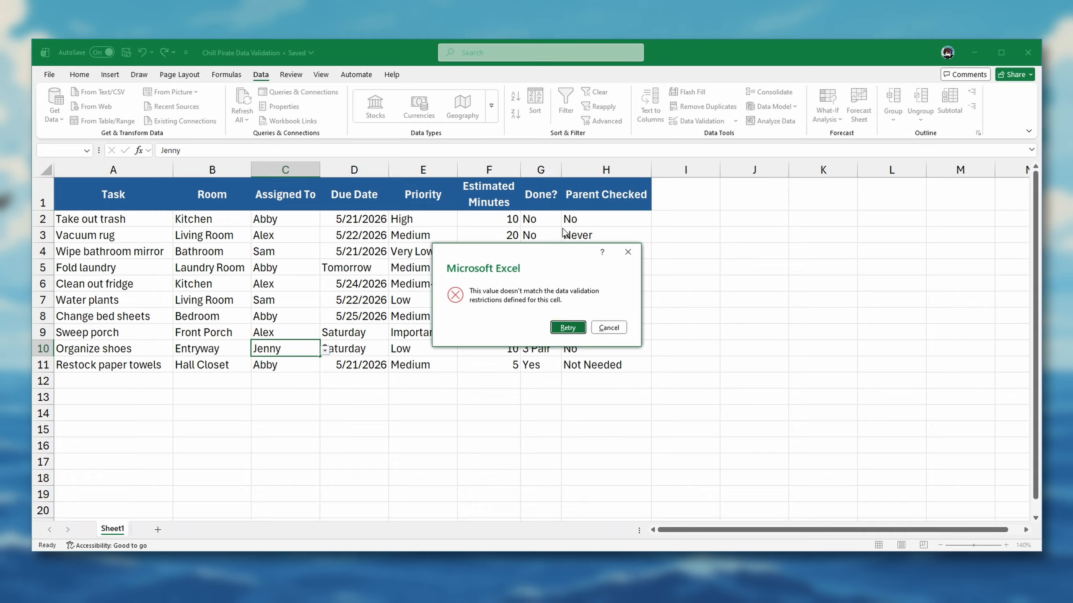
{"action": "left_click", "coordinate": [567, 328]}
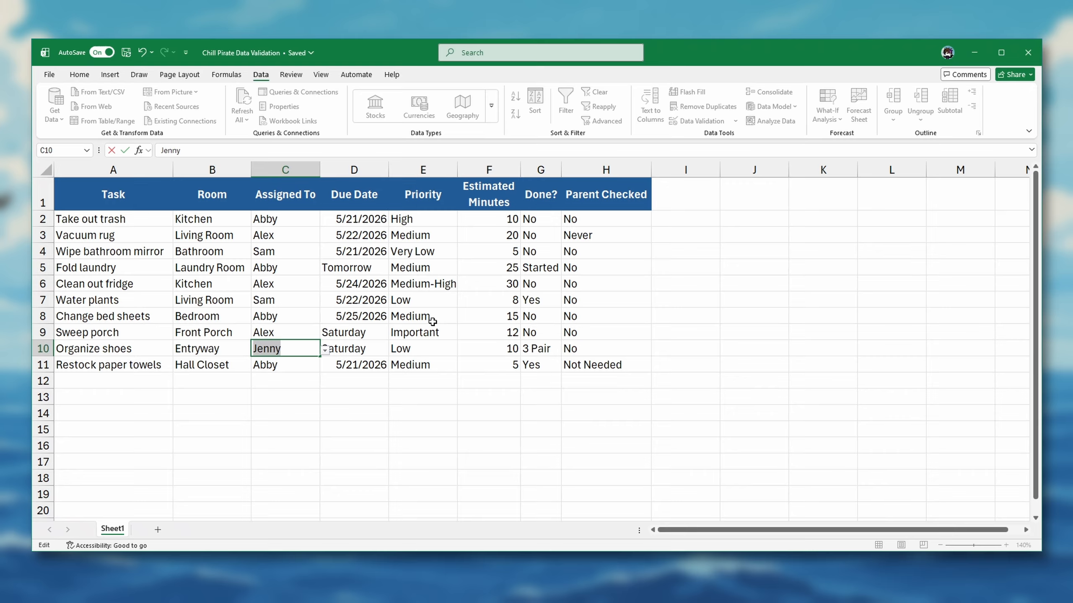
{"action": "type", "text": "Sam"}
{"action": "key", "text": "Return"}
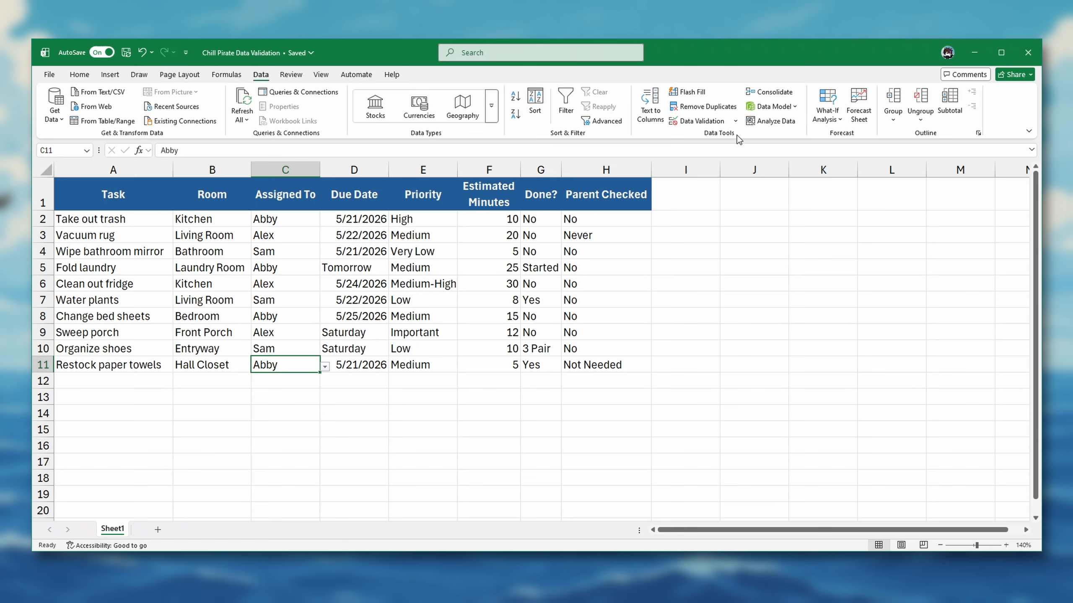
Review the data validation settings of the Assigned To cells C2:C11.
{"action": "left_click_drag", "start_coordinate": [264, 219], "coordinate": [284, 365]}
{"action": "left_click", "coordinate": [737, 121]}
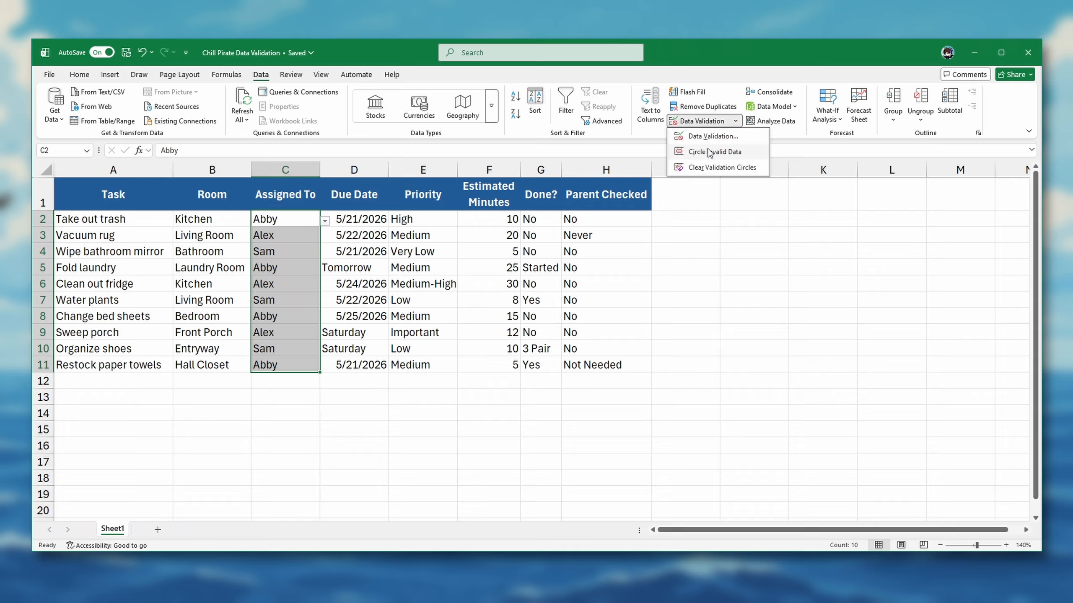
{"action": "left_click", "coordinate": [709, 136]}
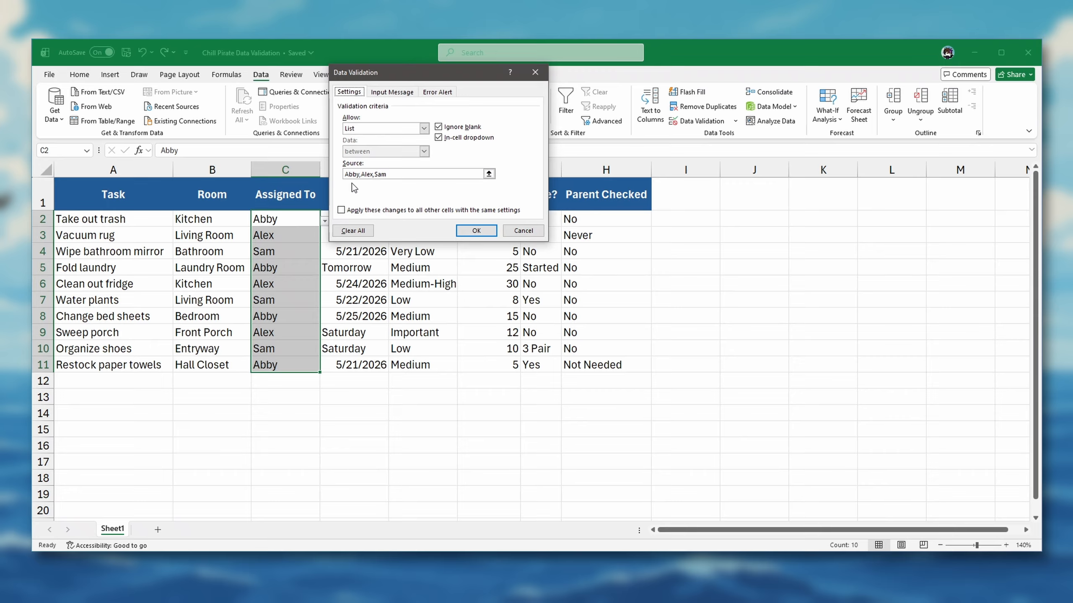
{"action": "left_click", "coordinate": [488, 233]}
Add a Date data validation rule to the Due Date cells D2:D11, allowing only dates greater than 05/01/2026.
{"action": "left_click", "coordinate": [367, 217]}
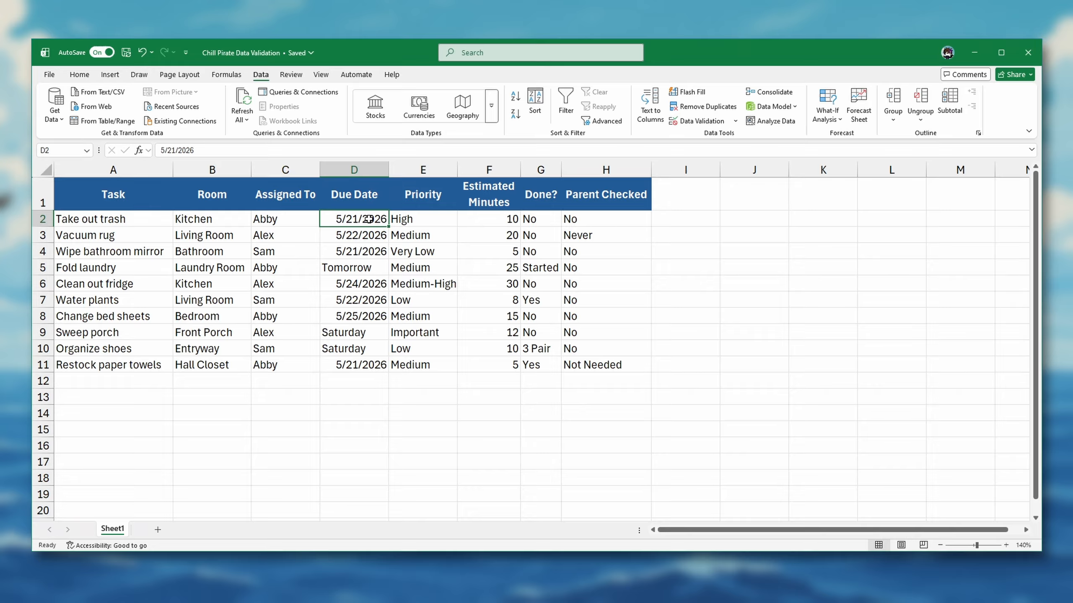
{"action": "left_click_drag", "start_coordinate": [370, 287], "coordinate": [367, 365]}
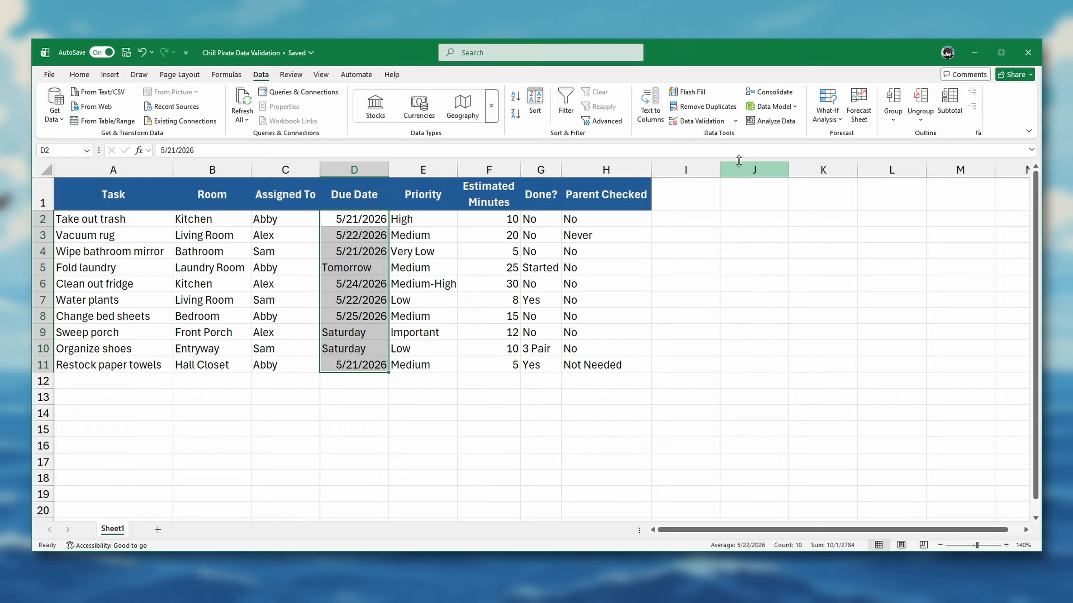
{"action": "left_click", "coordinate": [736, 121]}
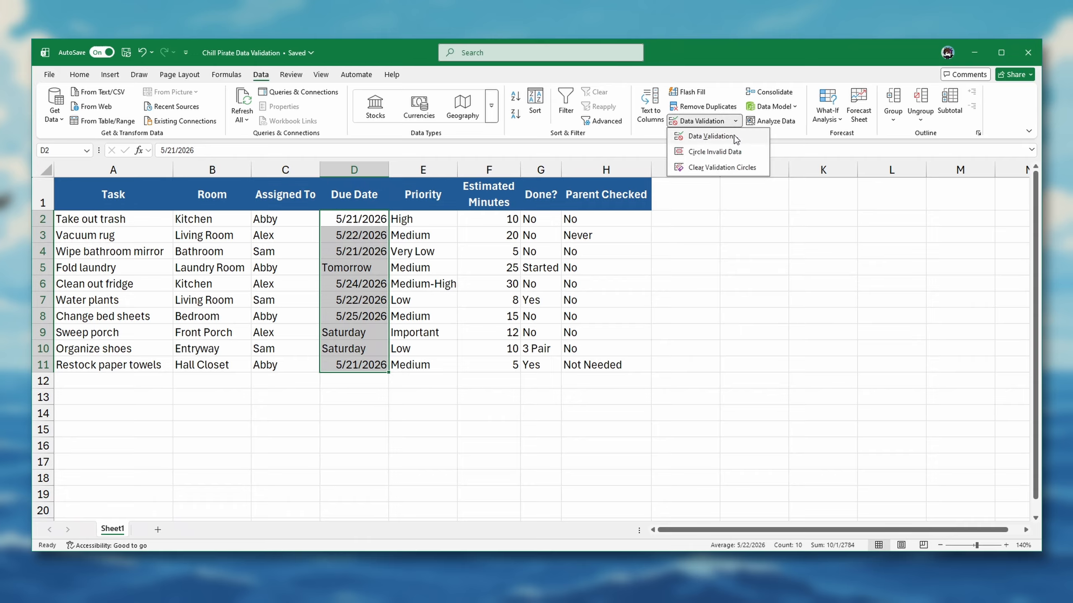
{"action": "left_click", "coordinate": [734, 135]}
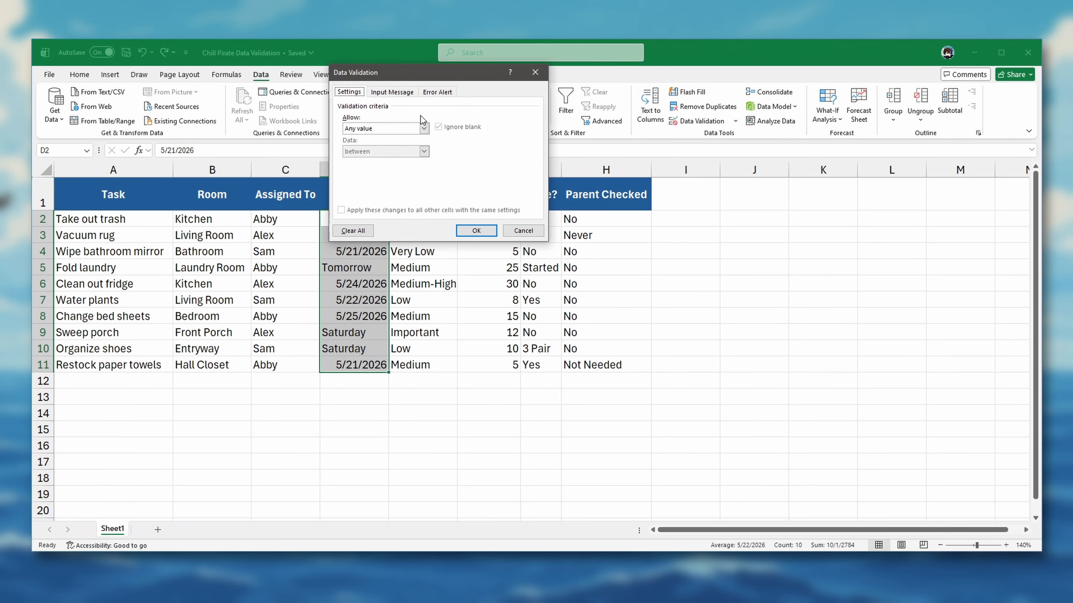
{"action": "left_click", "coordinate": [423, 128]}
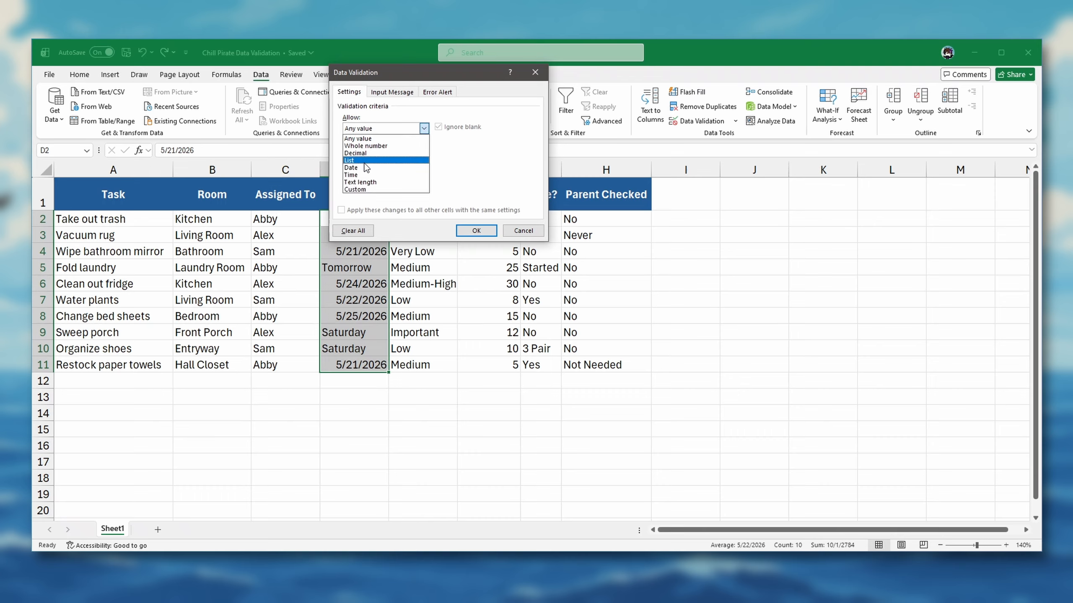
{"action": "left_click", "coordinate": [365, 168]}
{"action": "left_click", "coordinate": [423, 151]}
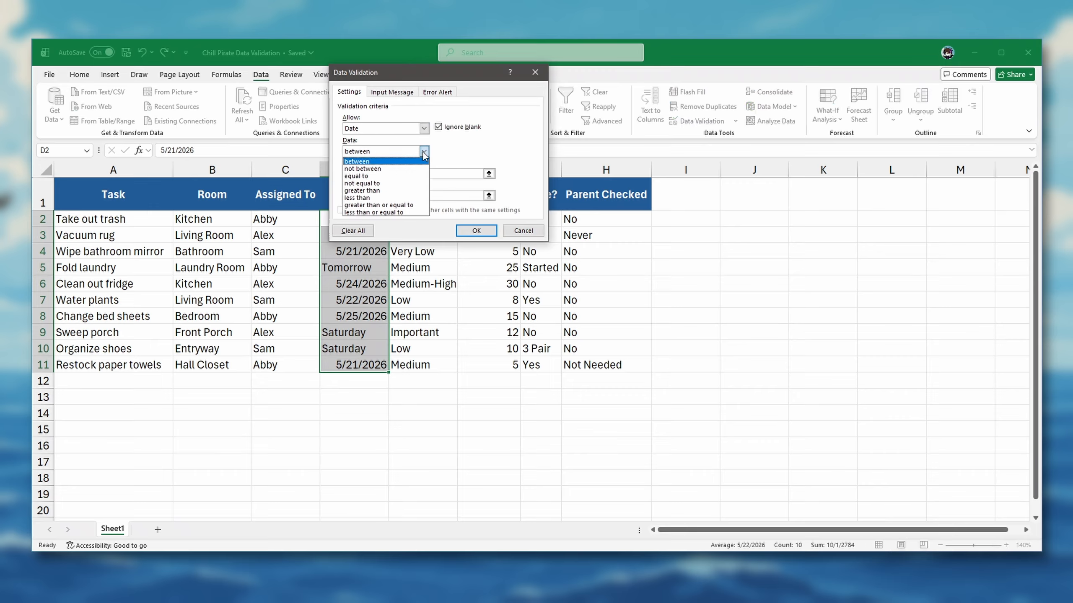
{"action": "left_click", "coordinate": [398, 193]}
{"action": "left_click", "coordinate": [393, 174]}
{"action": "type", "text": "05/01/2026"}
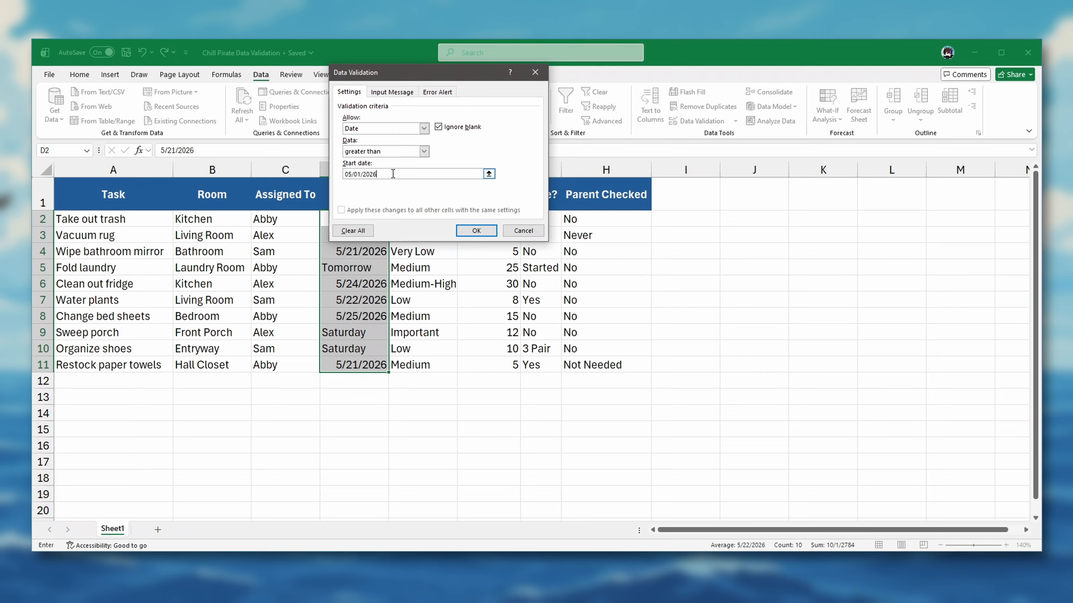
{"action": "left_click", "coordinate": [478, 229]}
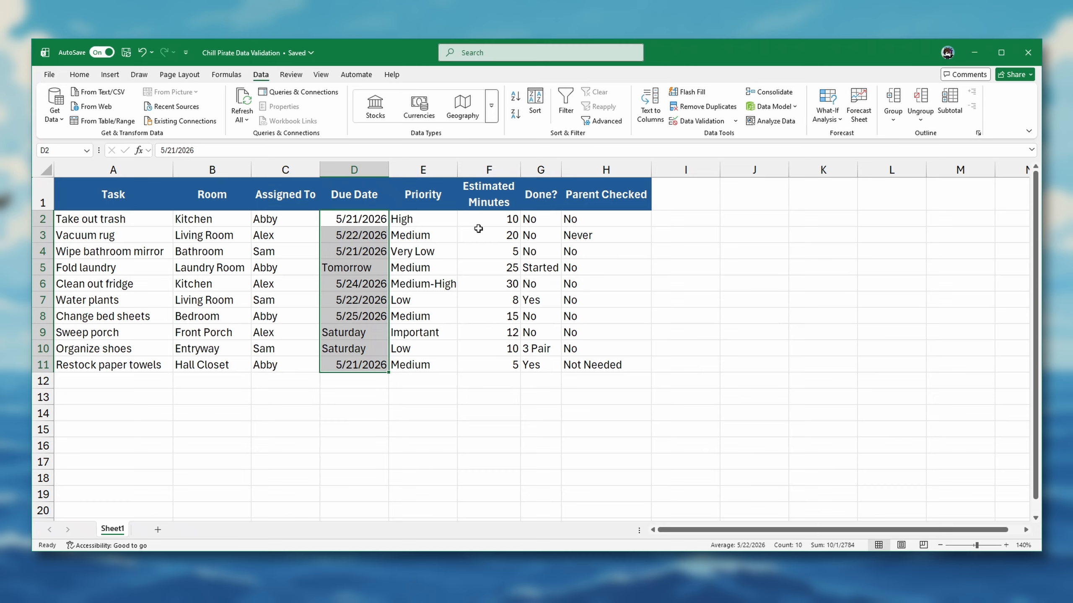
Try to enter "Tomorrow" as the due date in D2, and discard the entry.
{"action": "left_click", "coordinate": [369, 220]}
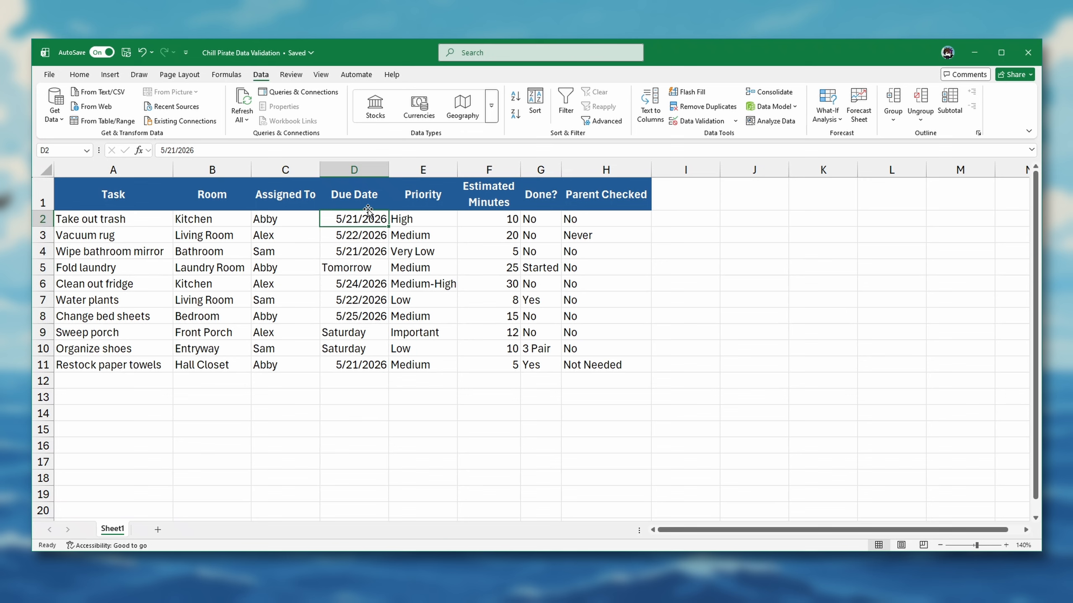
{"action": "type", "text": "Tomorrow"}
{"action": "key", "text": "Return"}
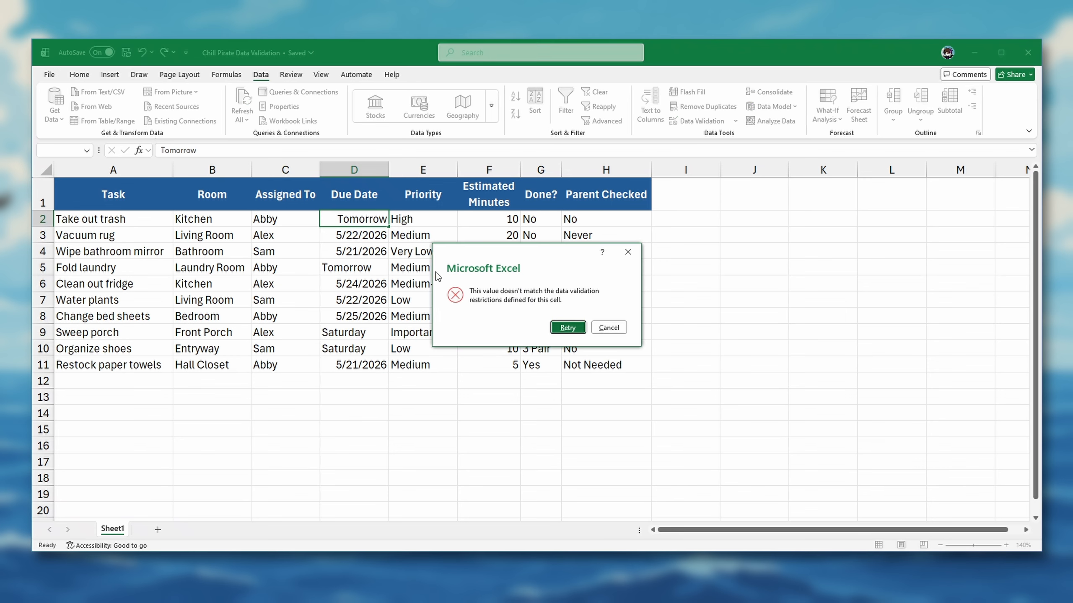
{"action": "left_click", "coordinate": [575, 328]}
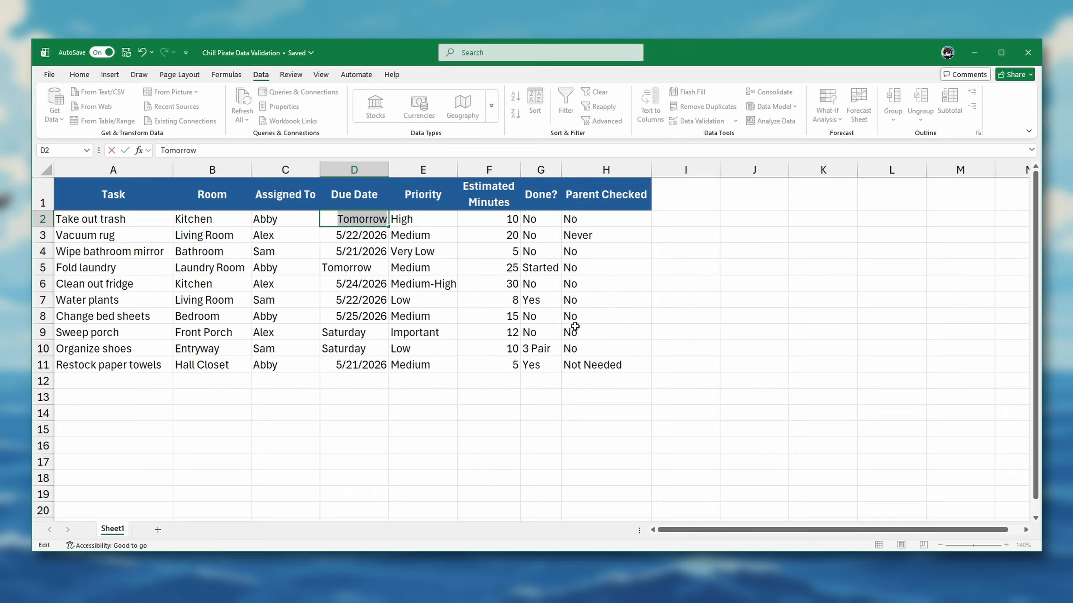
{"action": "key", "text": "Escape"}
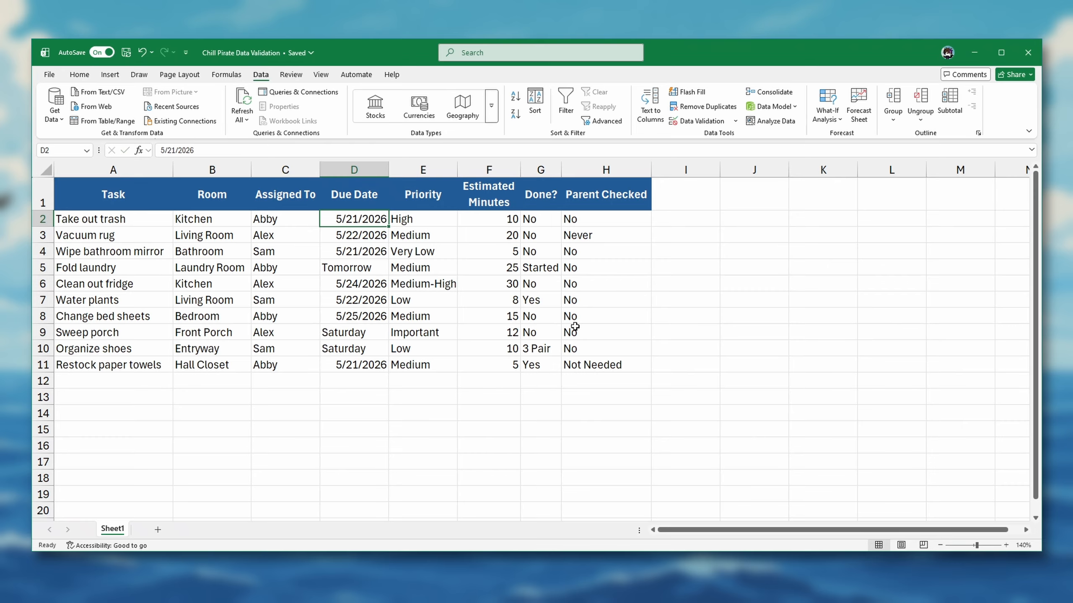
Replace the Fold laundry task's due date in D5 with 5/22/2026.
{"action": "left_click", "coordinate": [350, 265]}
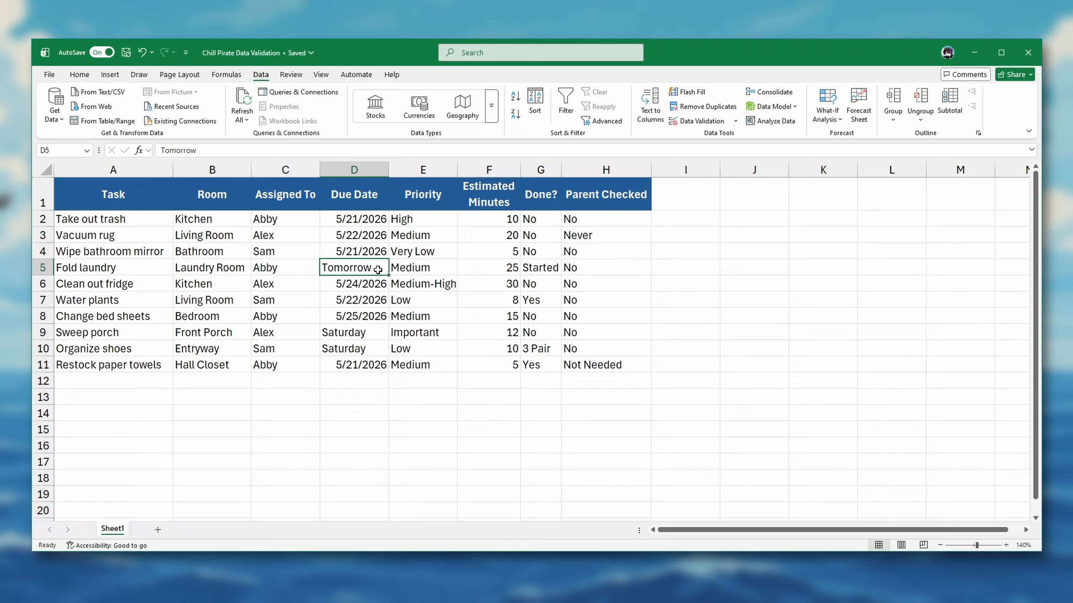
{"action": "type", "text": "5/22/"}
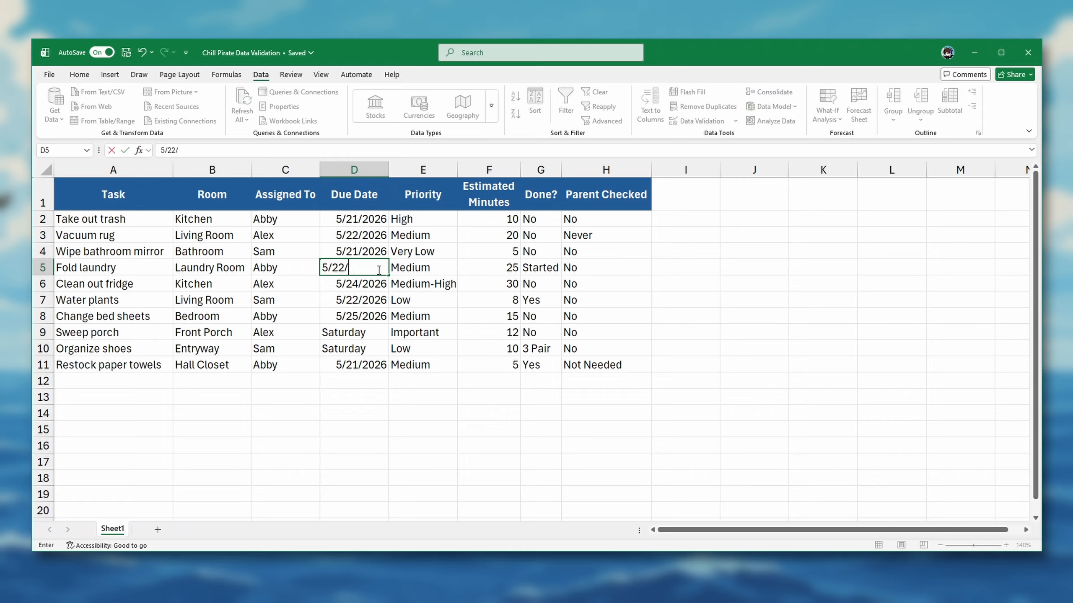
{"action": "type", "text": "2026"}
{"action": "key", "text": "Return"}
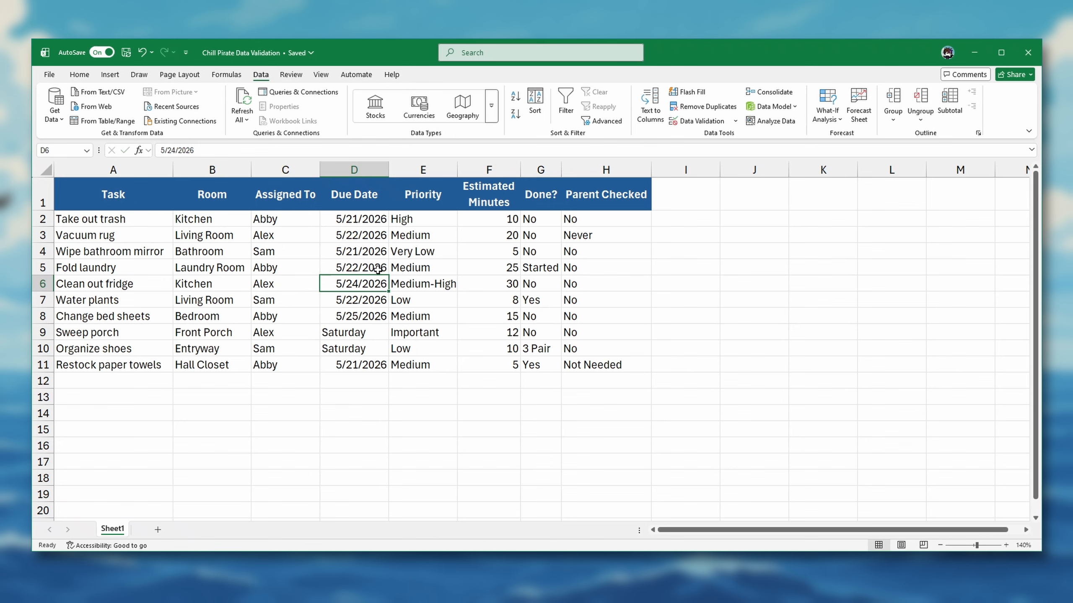
Try to enter 4/30/2026 as the Sweep porch due date in D9, and discard the entry.
{"action": "left_click", "coordinate": [348, 333]}
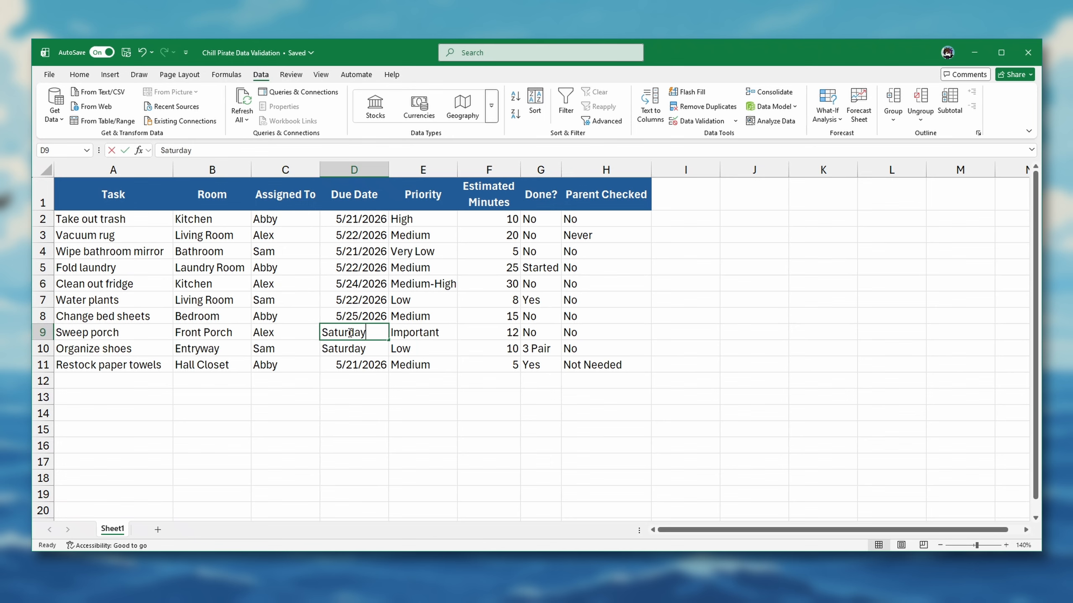
{"action": "type", "text": "4/30"}
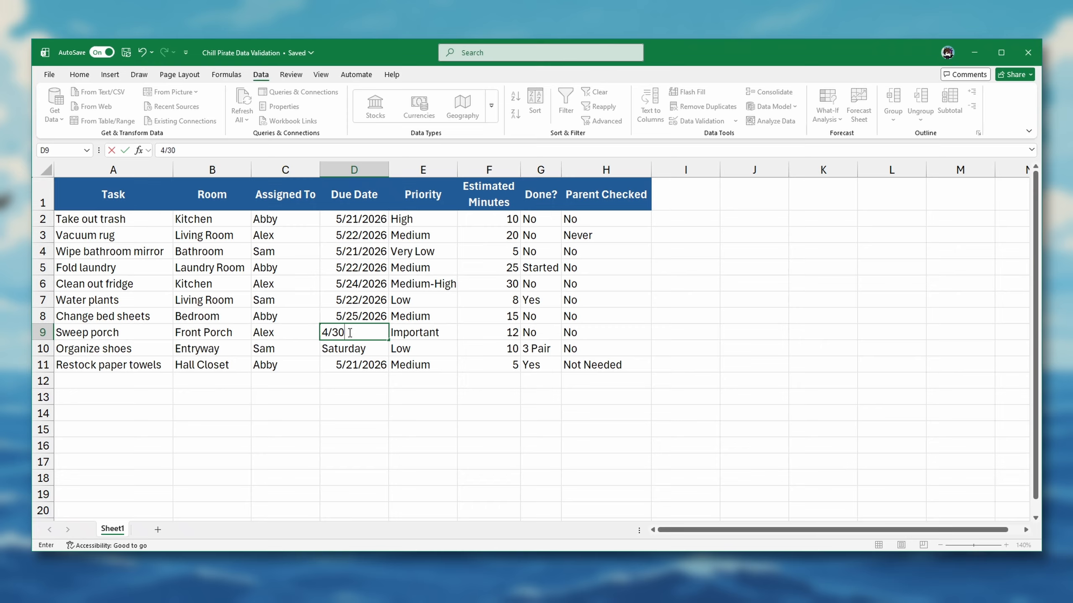
{"action": "type", "text": "/2026"}
{"action": "key", "text": "Return"}
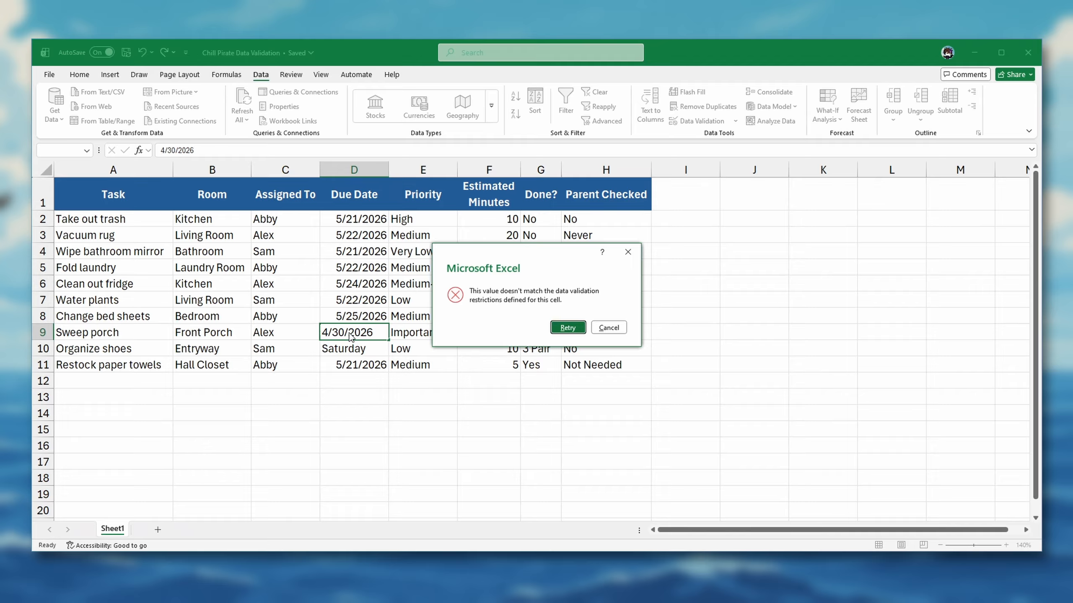
{"action": "left_click", "coordinate": [607, 328]}
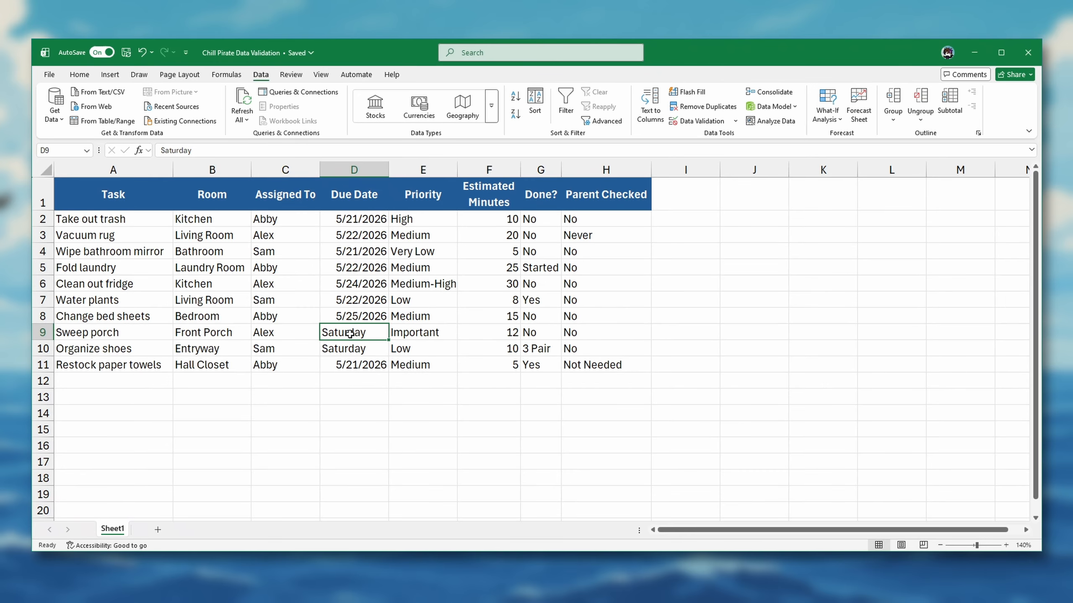
Enter 5/26/2026 as the Sweep porch due date in D9 and 5/20/2026 as the Organize shoes due date in D10.
{"action": "type", "text": "5/"}
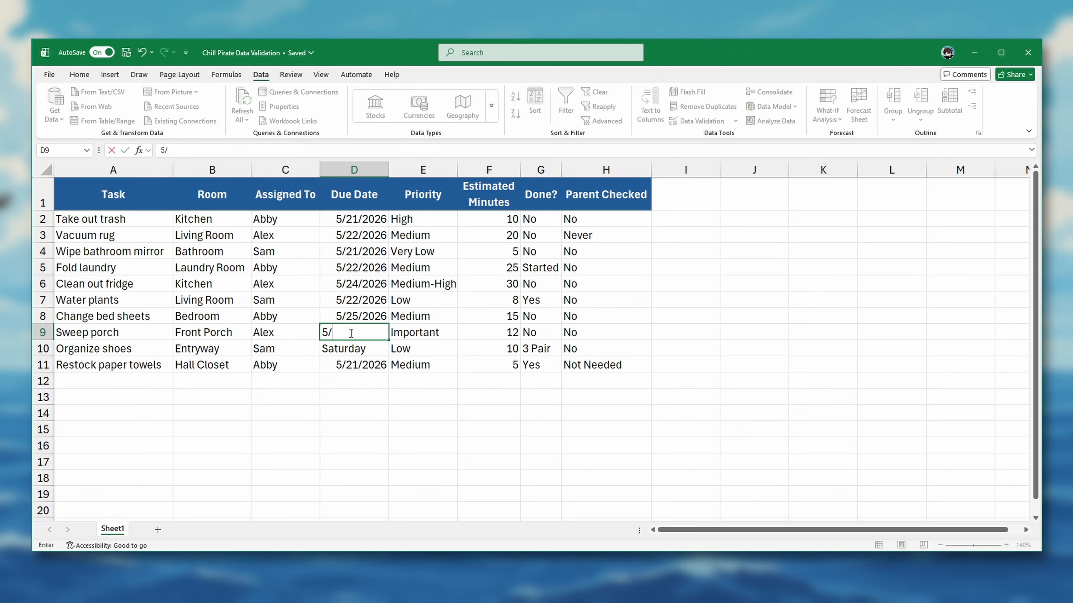
{"action": "type", "text": "26/2026"}
{"action": "key", "text": "Return"}
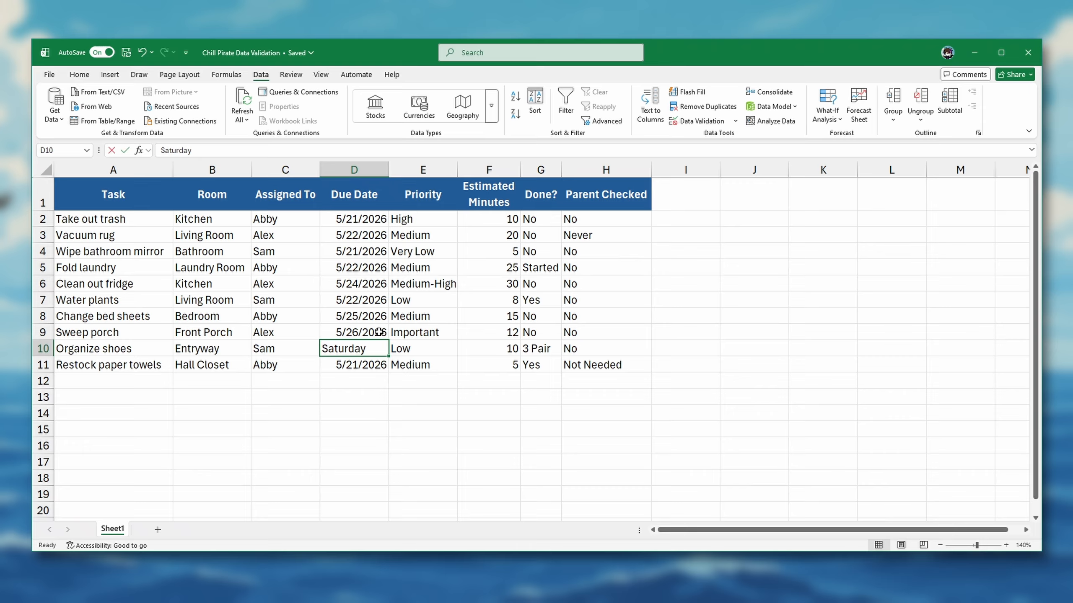
{"action": "type", "text": "5/20/"}
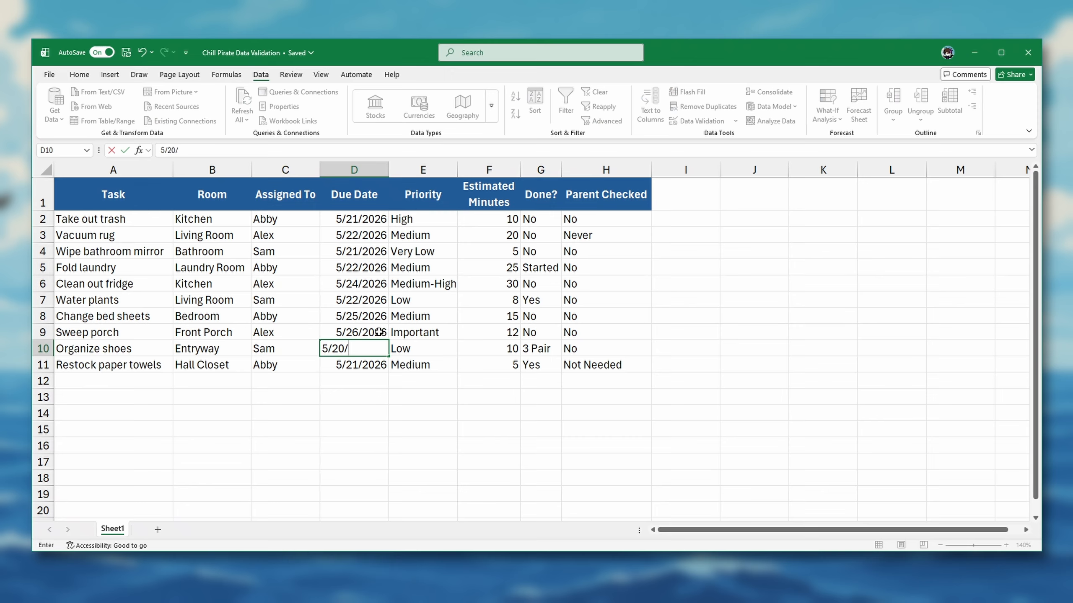
{"action": "type", "text": "2026"}
{"action": "key", "text": "Return"}
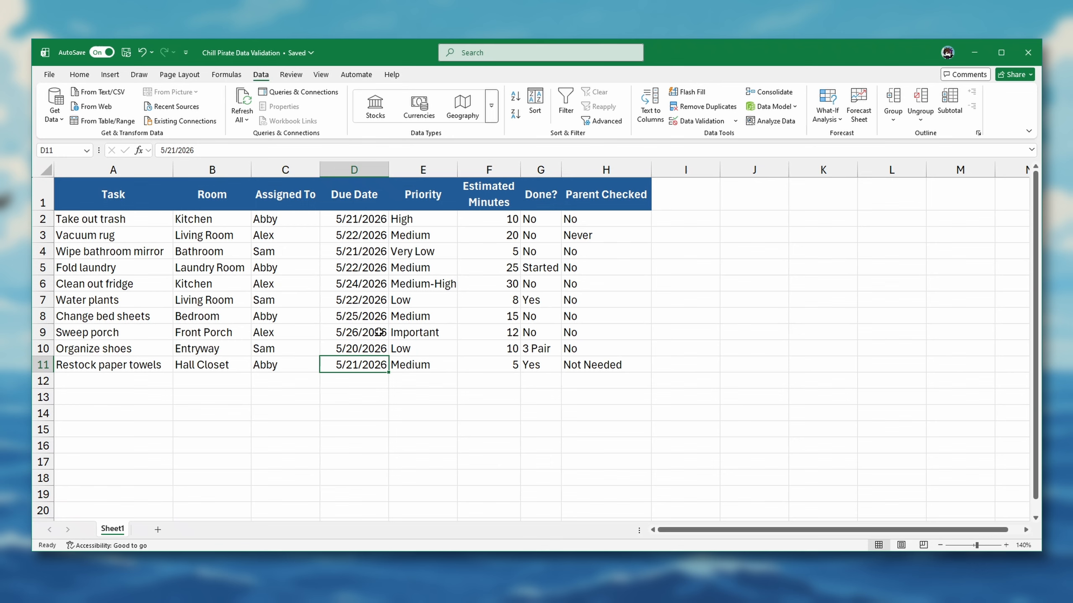
Add a Whole number data validation rule to the Estimated Minutes cells F2:F11, allowing only values greater than 0.
{"action": "left_click", "coordinate": [496, 224]}
{"action": "left_click_drag", "start_coordinate": [496, 227], "coordinate": [491, 364]}
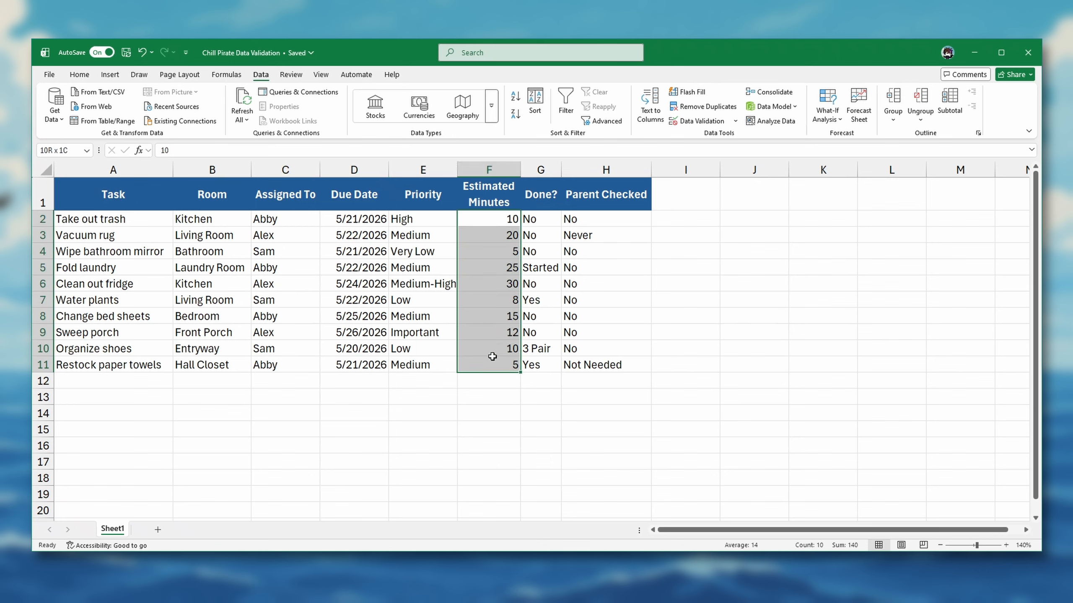
{"action": "left_click", "coordinate": [736, 121]}
{"action": "left_click", "coordinate": [728, 137]}
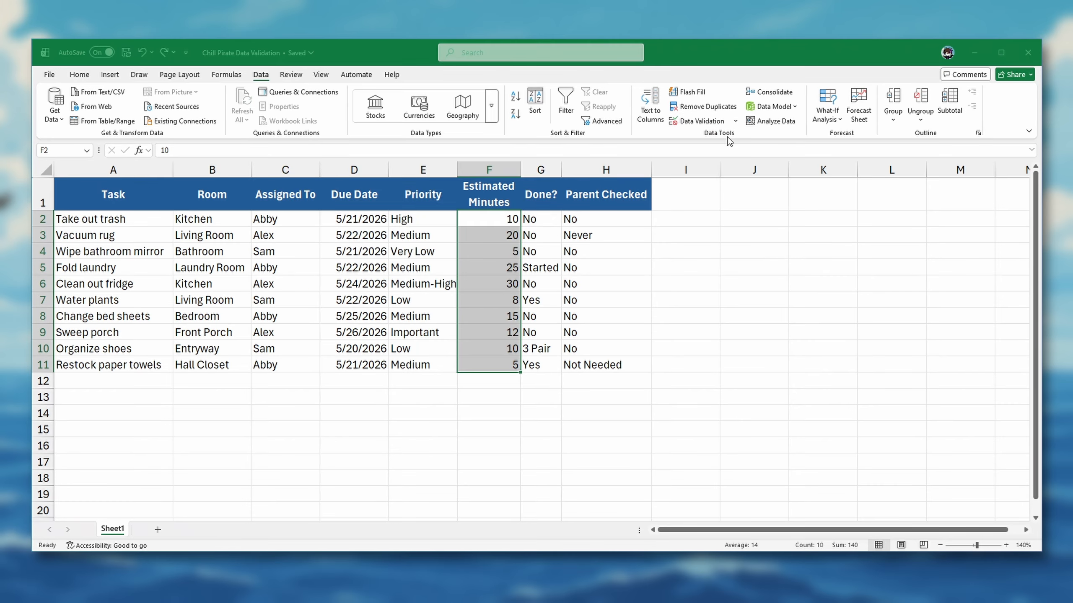
{"action": "left_click", "coordinate": [424, 128]}
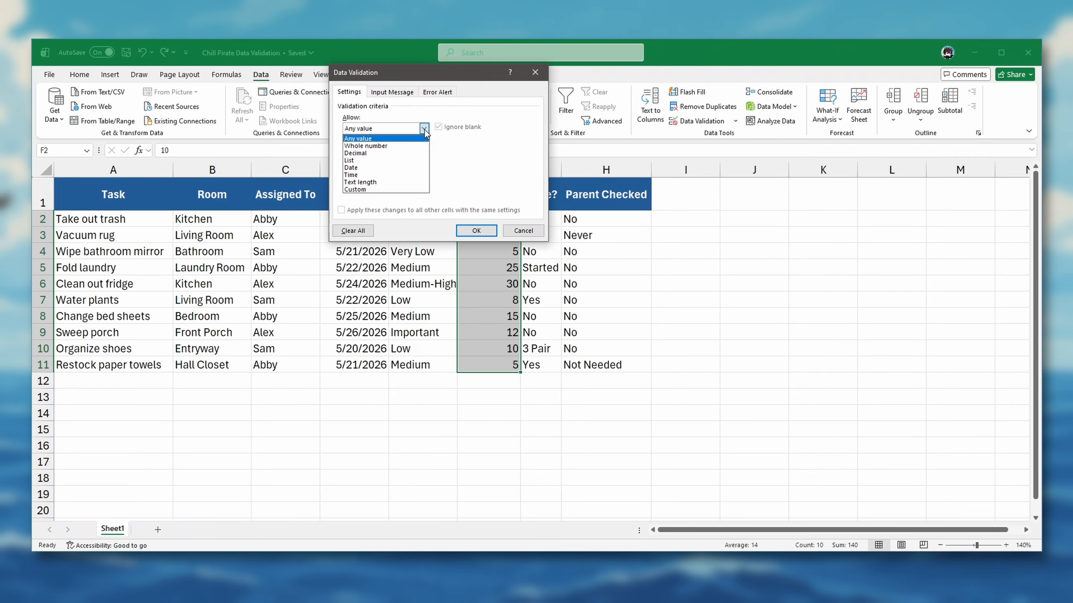
{"action": "left_click", "coordinate": [396, 145]}
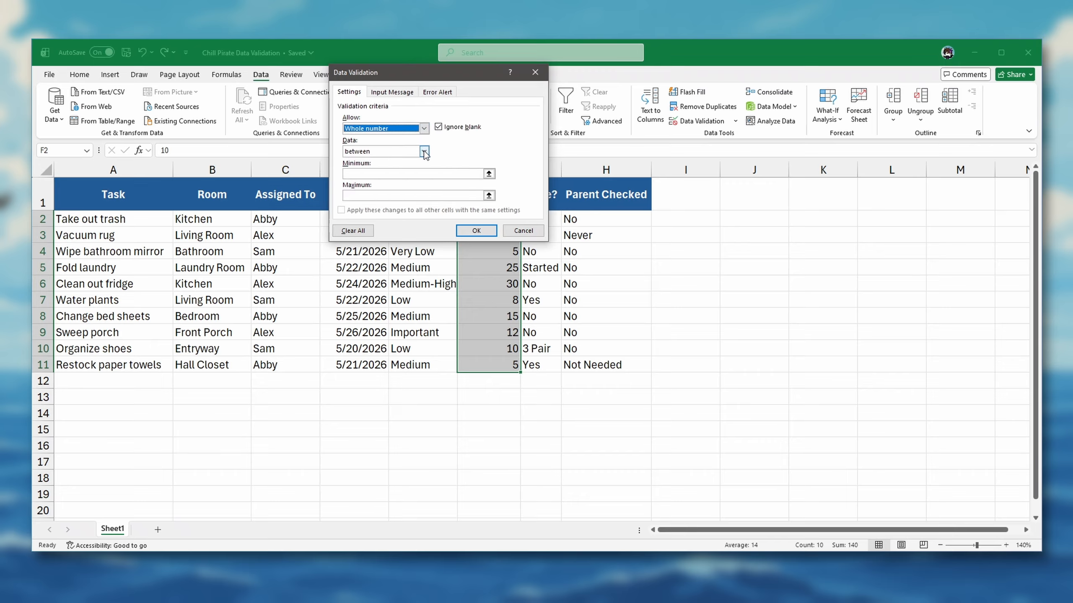
{"action": "left_click", "coordinate": [424, 151]}
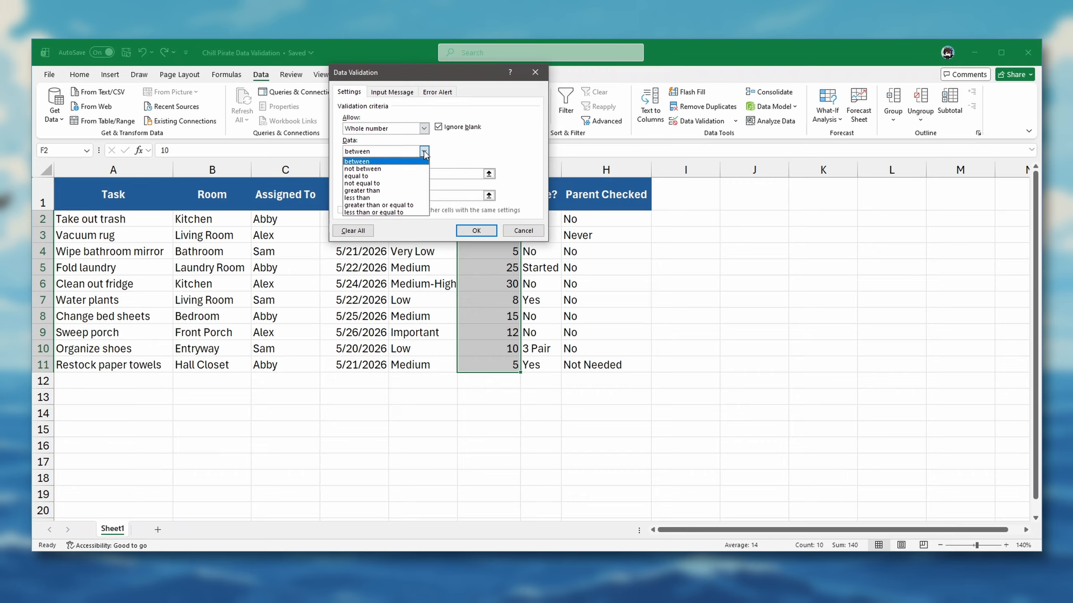
{"action": "left_click", "coordinate": [380, 192]}
{"action": "left_click", "coordinate": [382, 173]}
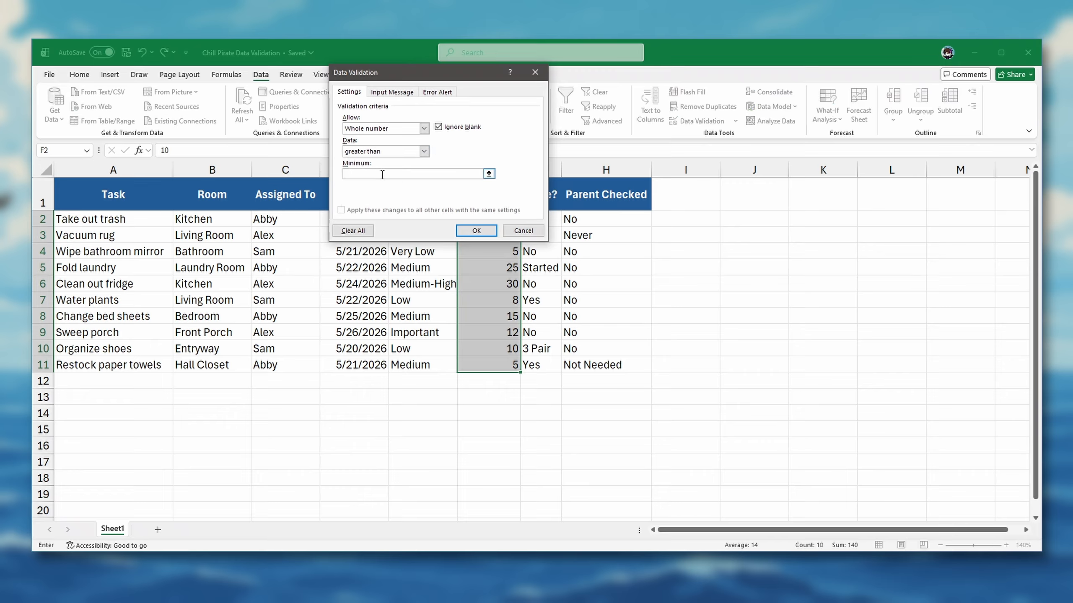
{"action": "type", "text": "0"}
{"action": "left_click", "coordinate": [472, 232]}
Try to enter "10 minutes" as the estimated time in F2, and re-enter it as 10.
{"action": "left_click", "coordinate": [479, 220]}
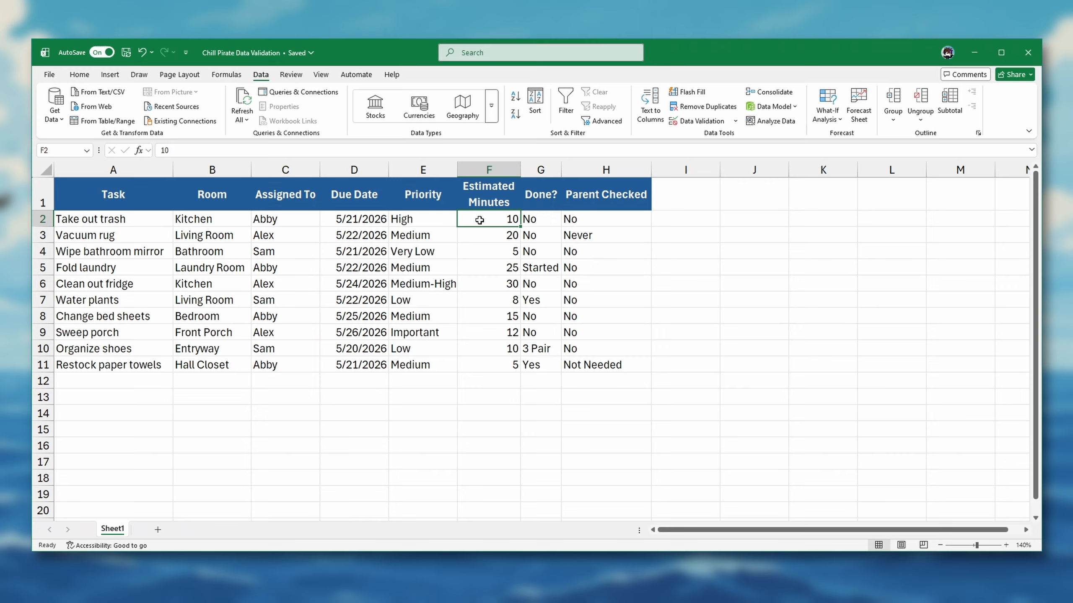
{"action": "double_click", "coordinate": [479, 220]}
{"action": "type", "text": "minutes"}
{"action": "key", "text": "Return"}
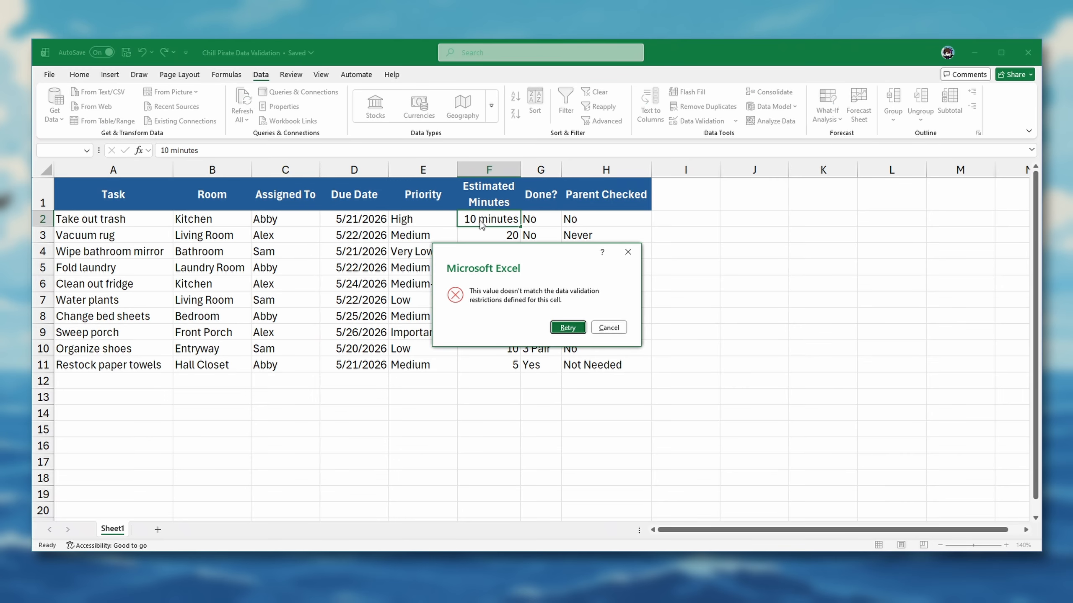
{"action": "left_click", "coordinate": [575, 329]}
{"action": "type", "text": "10"}
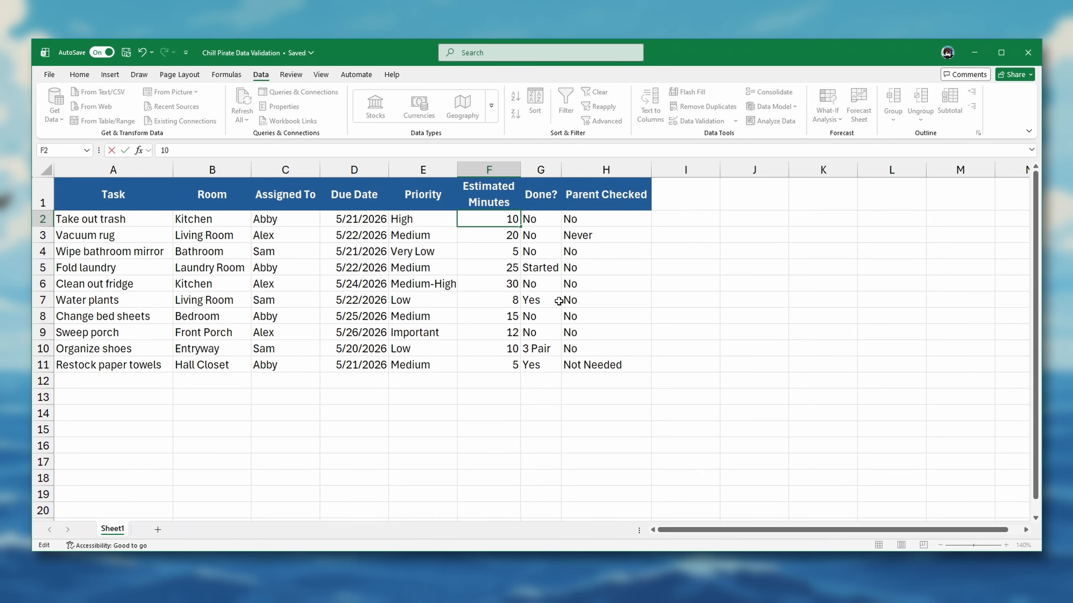
{"action": "key", "text": "Return"}
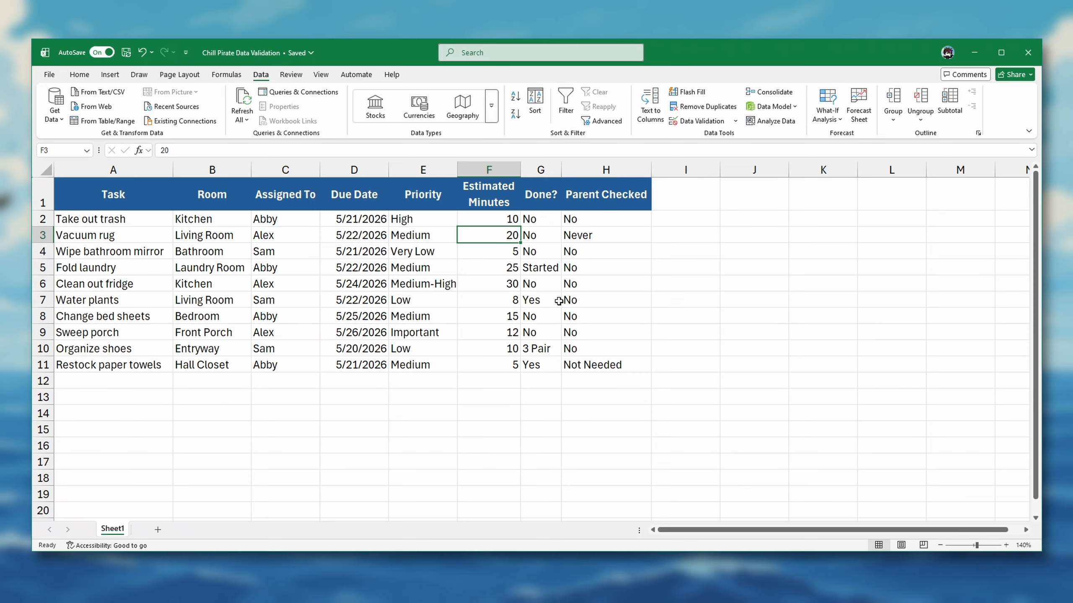
Try to enter 0 as the Vacuum rug task's estimated minutes in F3, and discard the entry.
{"action": "type", "text": "0"}
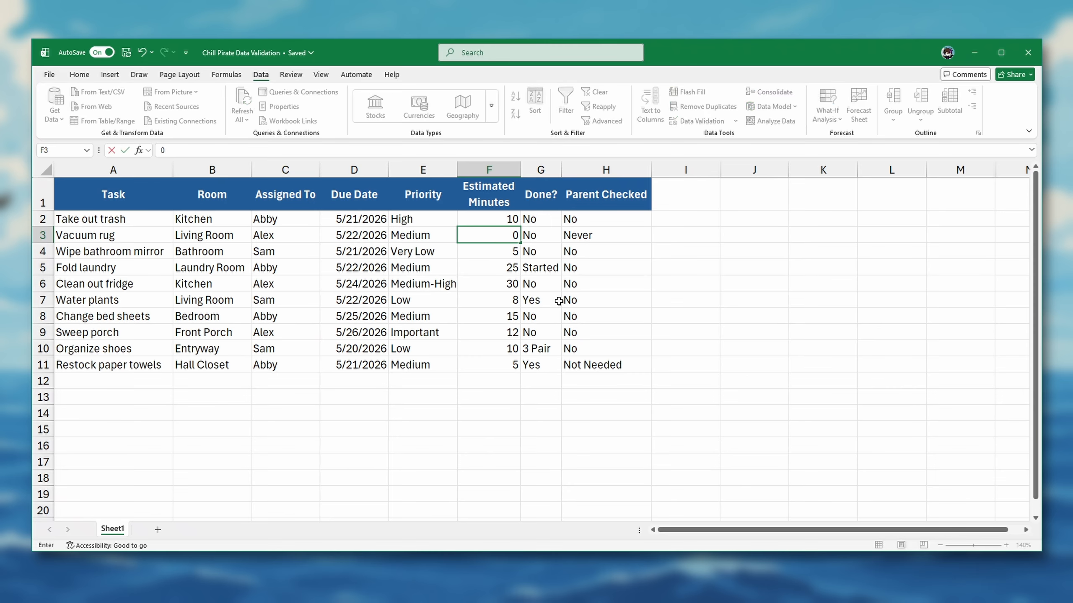
{"action": "key", "text": "Return"}
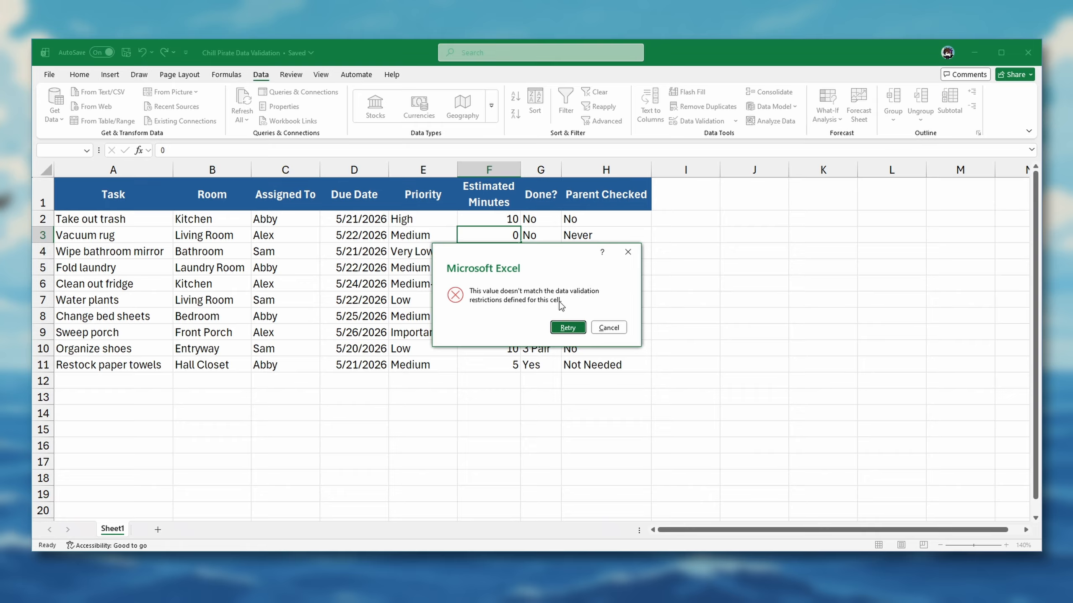
{"action": "key", "text": "Escape"}
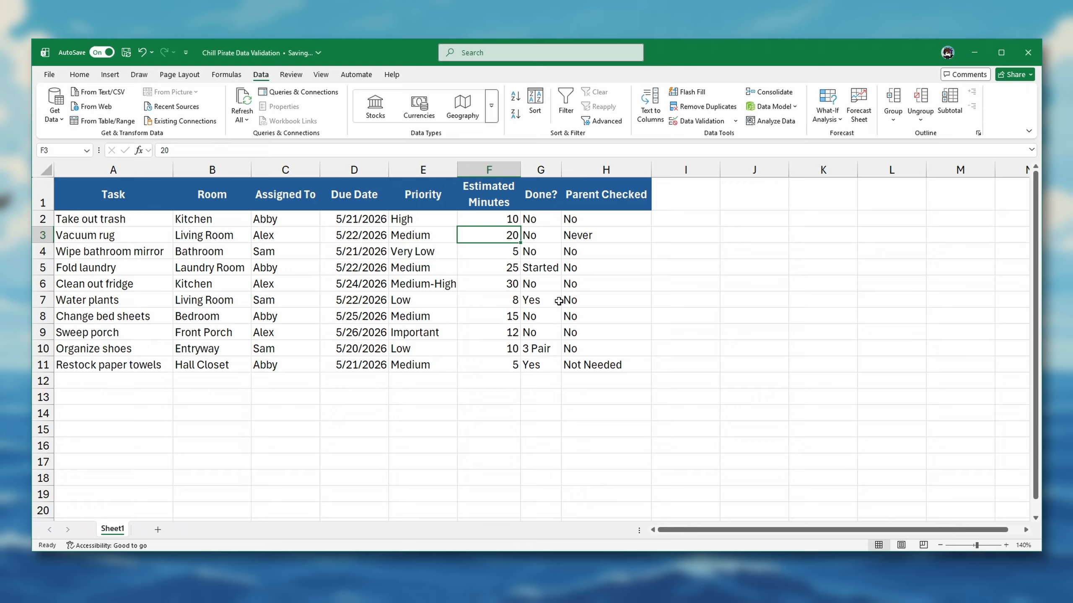
Enter the list options Yes in J2 and No in J3, beside the chore table.
{"action": "left_click", "coordinate": [544, 219]}
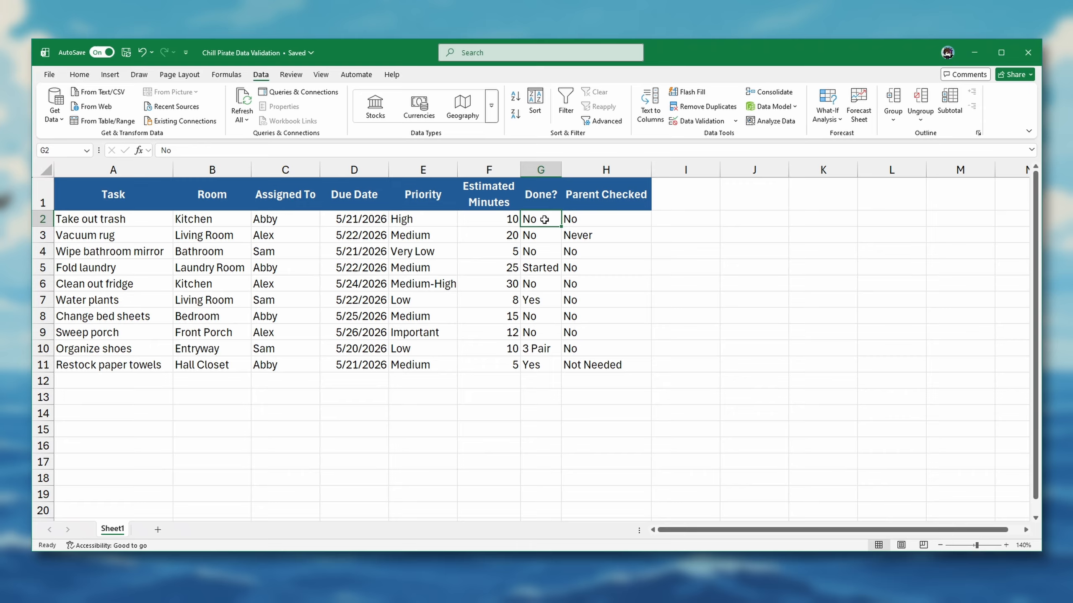
{"action": "left_click", "coordinate": [767, 220]}
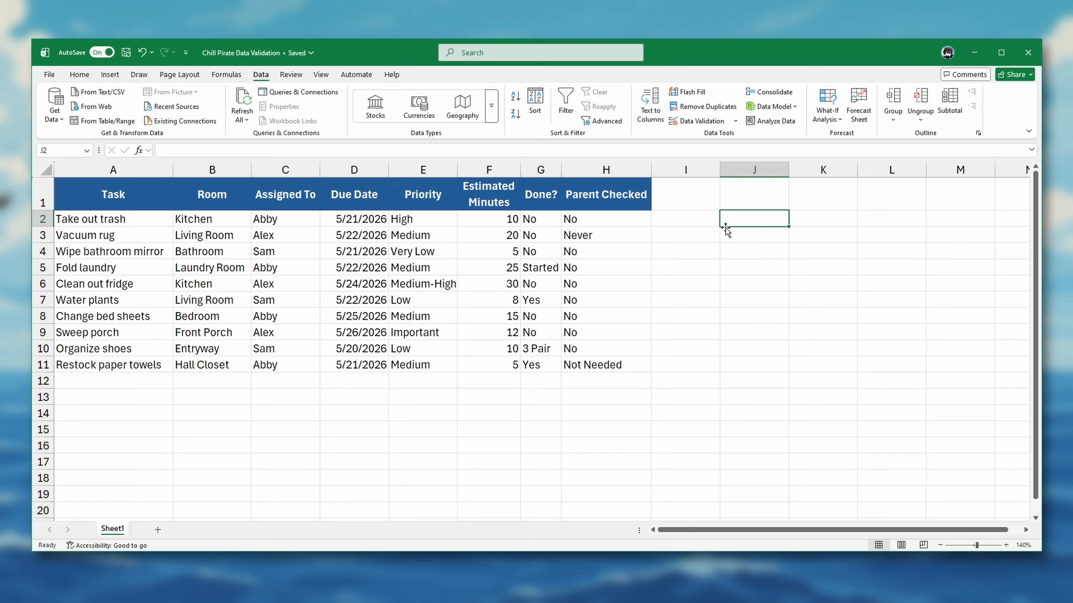
{"action": "type", "text": "Ye"}
{"action": "key", "text": "Return"}
{"action": "type", "text": "No"}
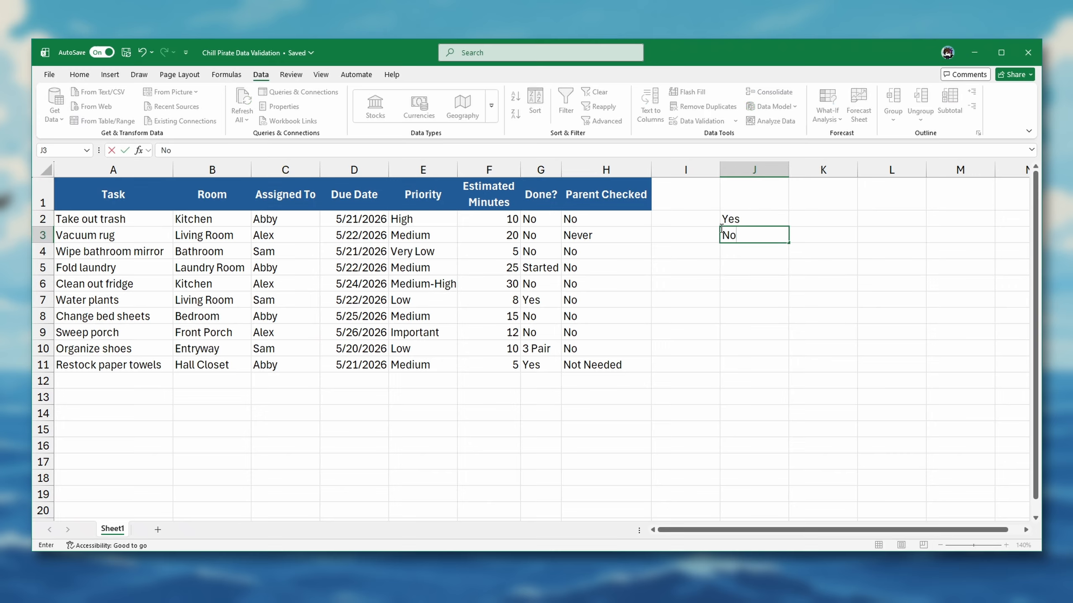
{"action": "key", "text": "Return"}
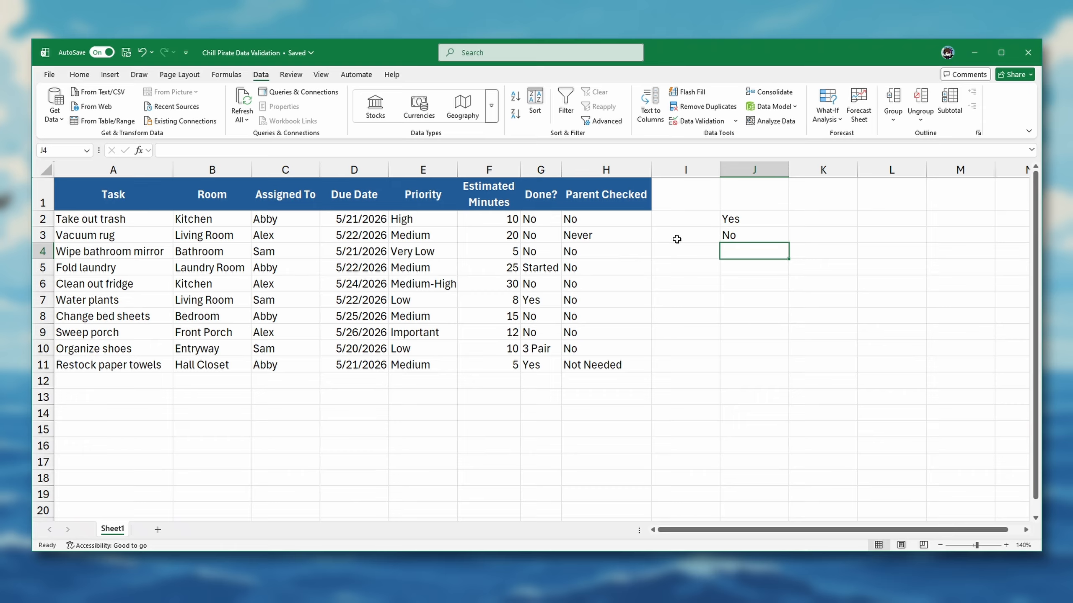
Add a List data validation rule to the Done? cells G2:G11, using =$J$2:$J$3 as the source.
{"action": "left_click", "coordinate": [550, 220]}
{"action": "left_click_drag", "start_coordinate": [550, 220], "coordinate": [543, 364]}
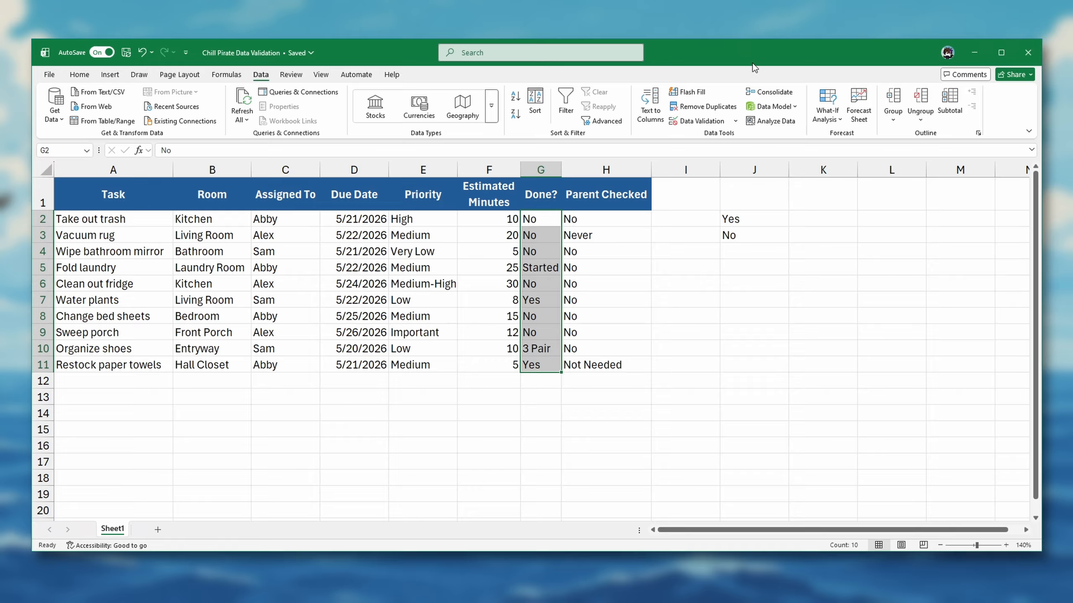
{"action": "left_click", "coordinate": [736, 120]}
{"action": "left_click", "coordinate": [704, 135]}
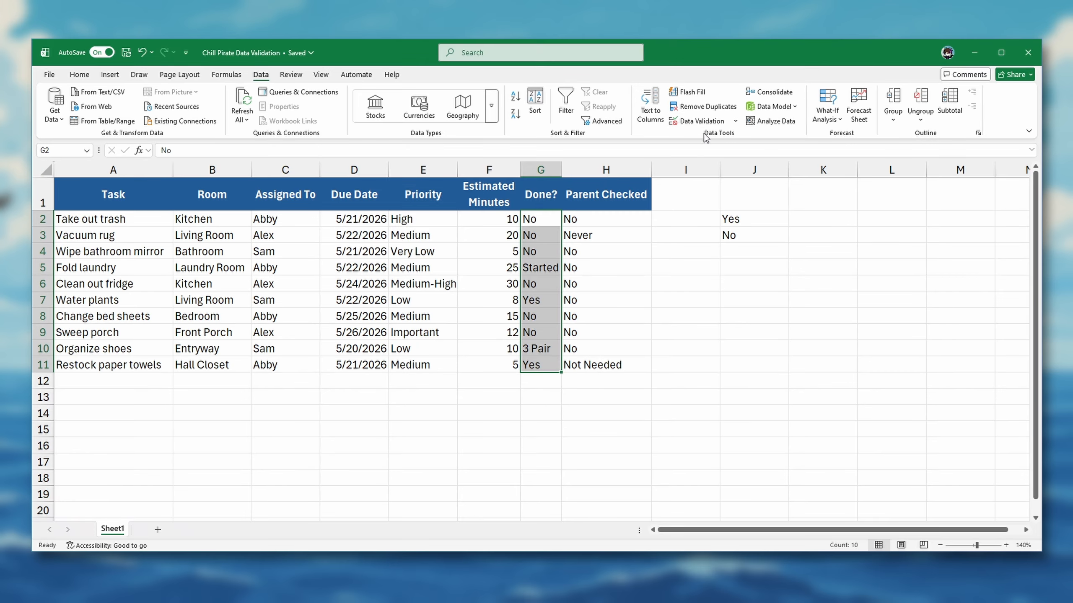
{"action": "left_click", "coordinate": [424, 128]}
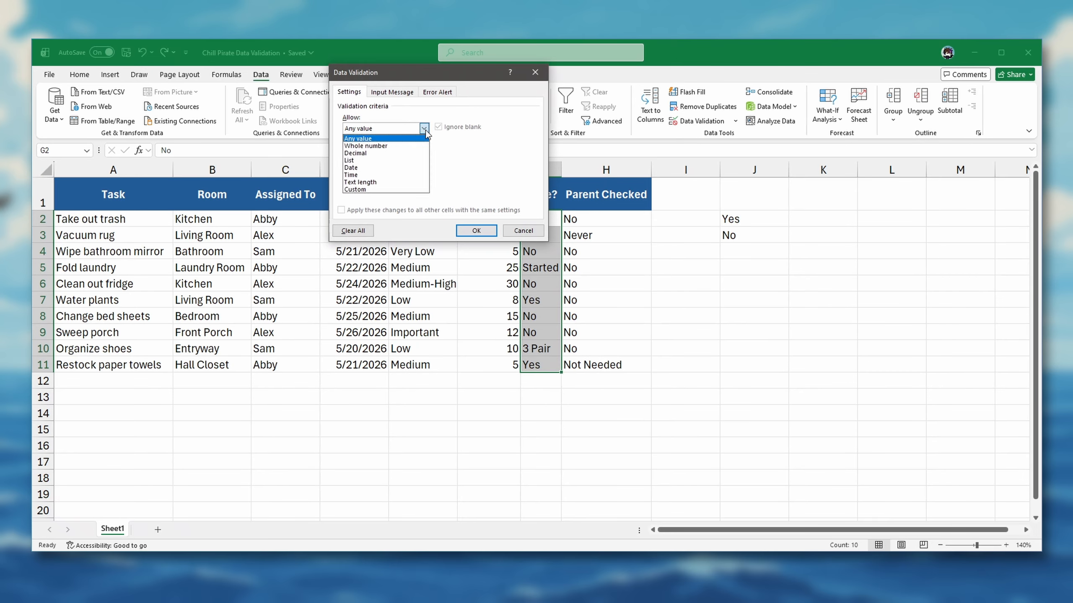
{"action": "left_click", "coordinate": [382, 162]}
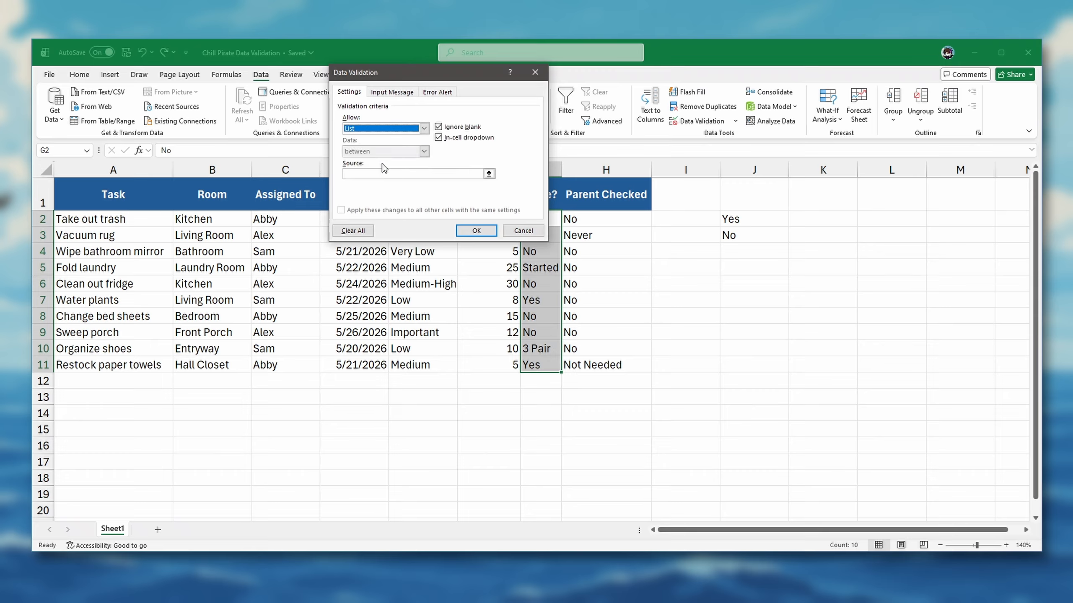
{"action": "left_click", "coordinate": [378, 174]}
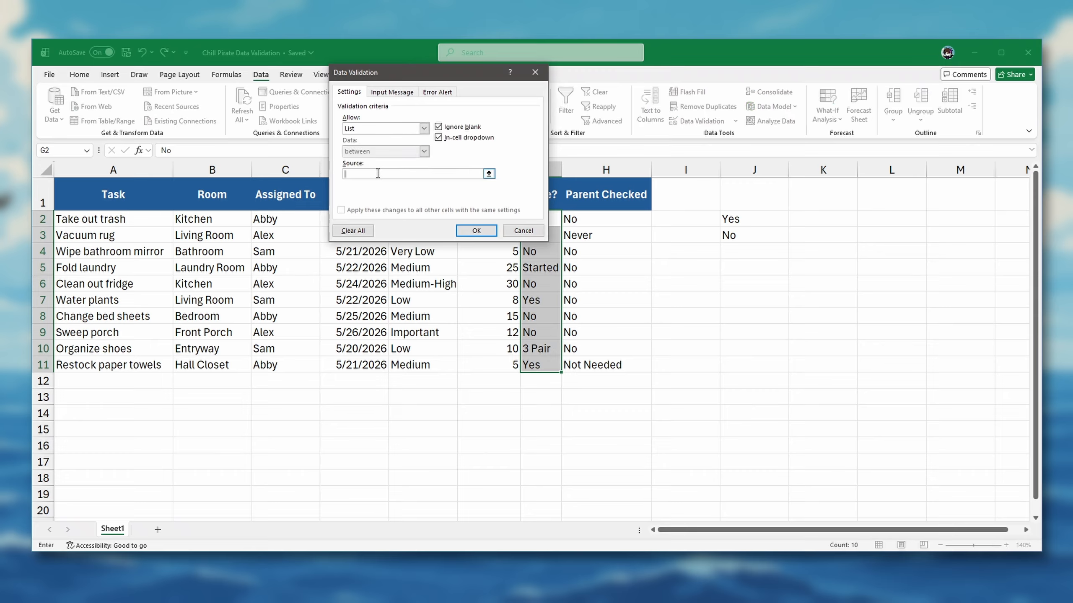
{"action": "left_click", "coordinate": [488, 173]}
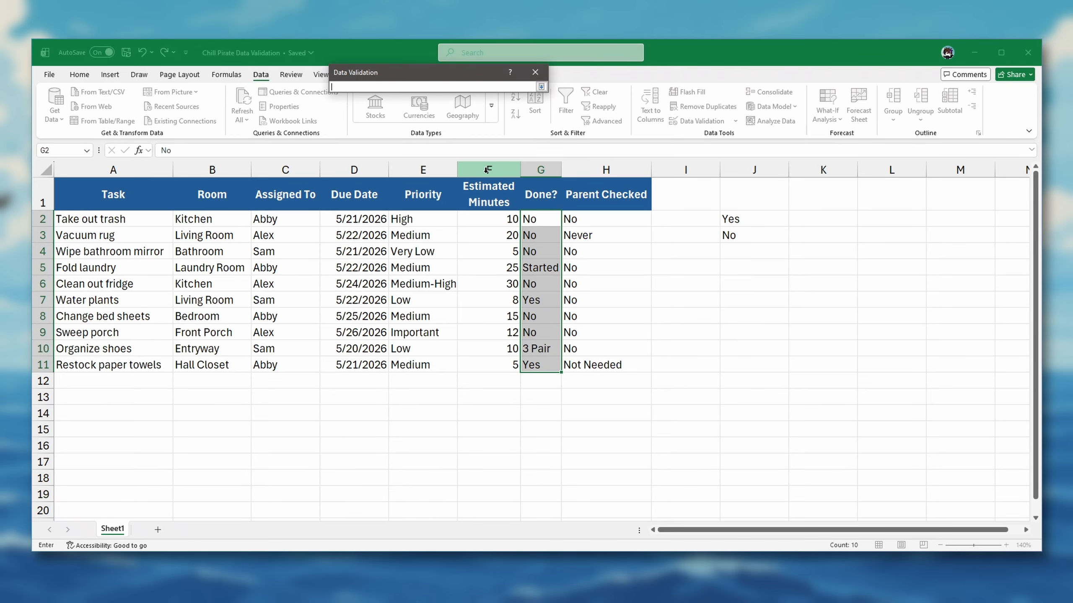
{"action": "left_click", "coordinate": [756, 219]}
{"action": "left_click_drag", "start_coordinate": [756, 219], "coordinate": [735, 240]}
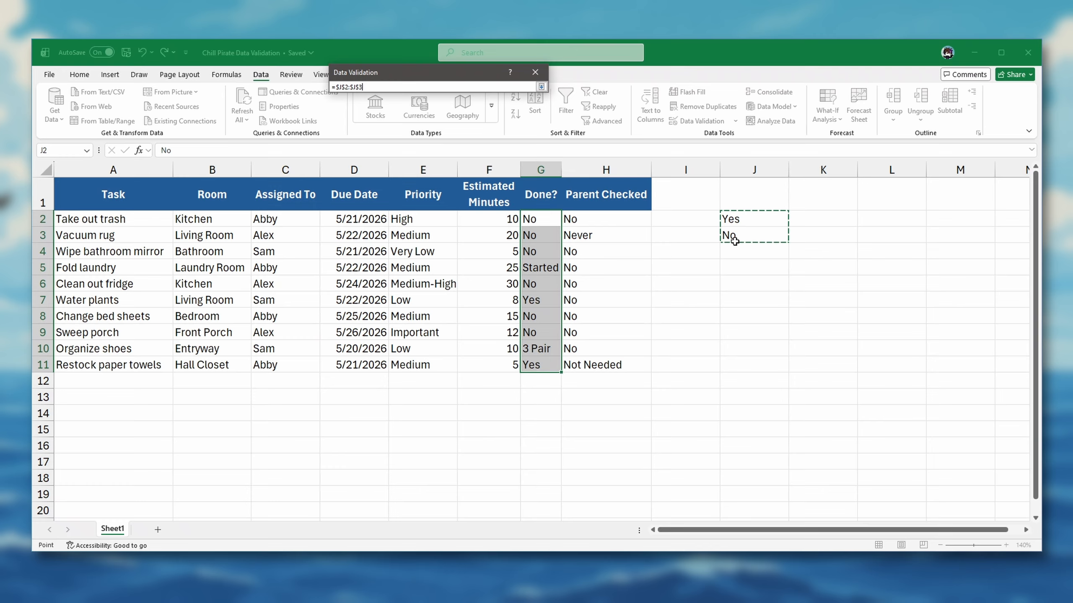
{"action": "left_click", "coordinate": [541, 87]}
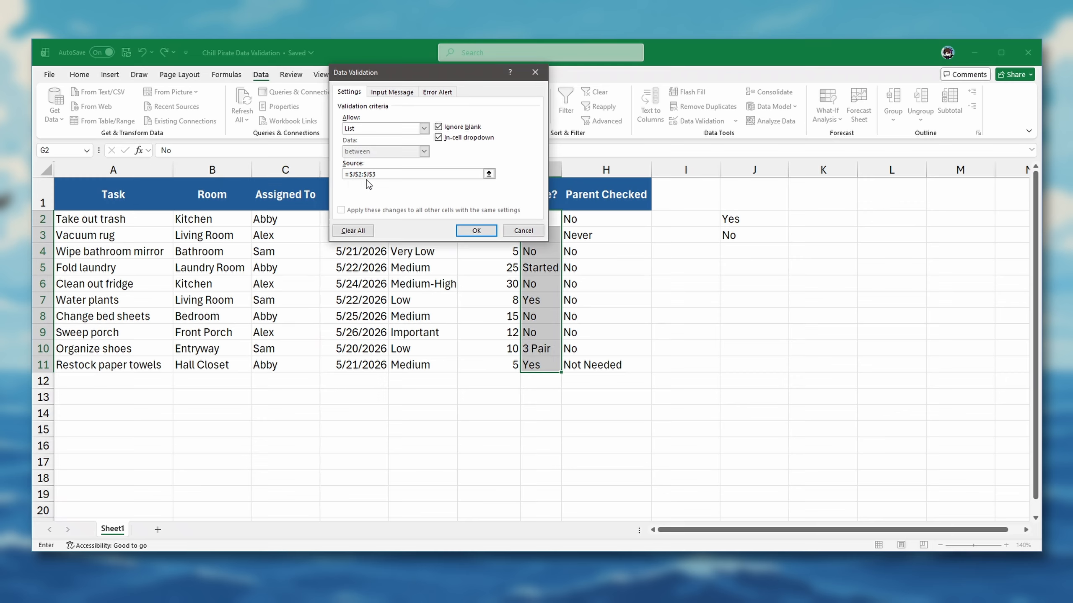
{"action": "left_click", "coordinate": [471, 230]}
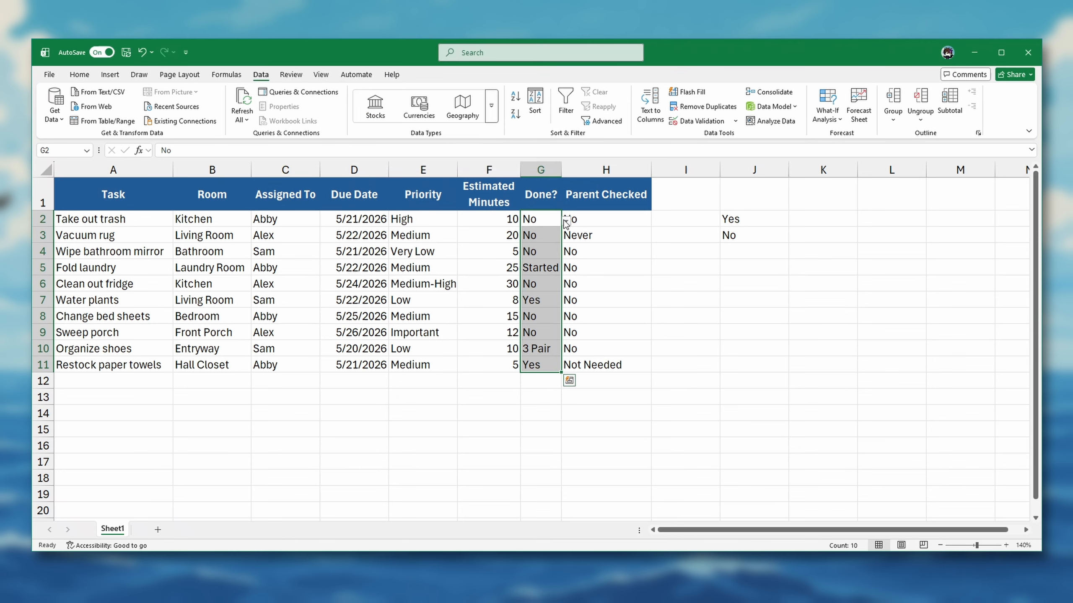
Set the Done? value to No from the in-cell list for Fold laundry in G5 and Organize shoes in G10.
{"action": "left_click", "coordinate": [566, 219]}
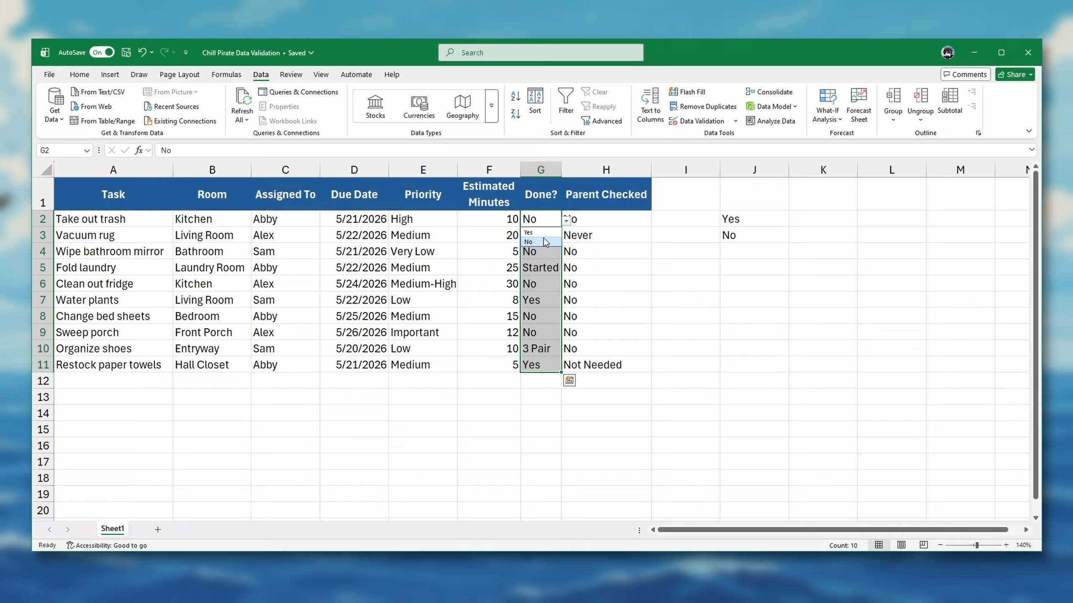
{"action": "left_click", "coordinate": [547, 268]}
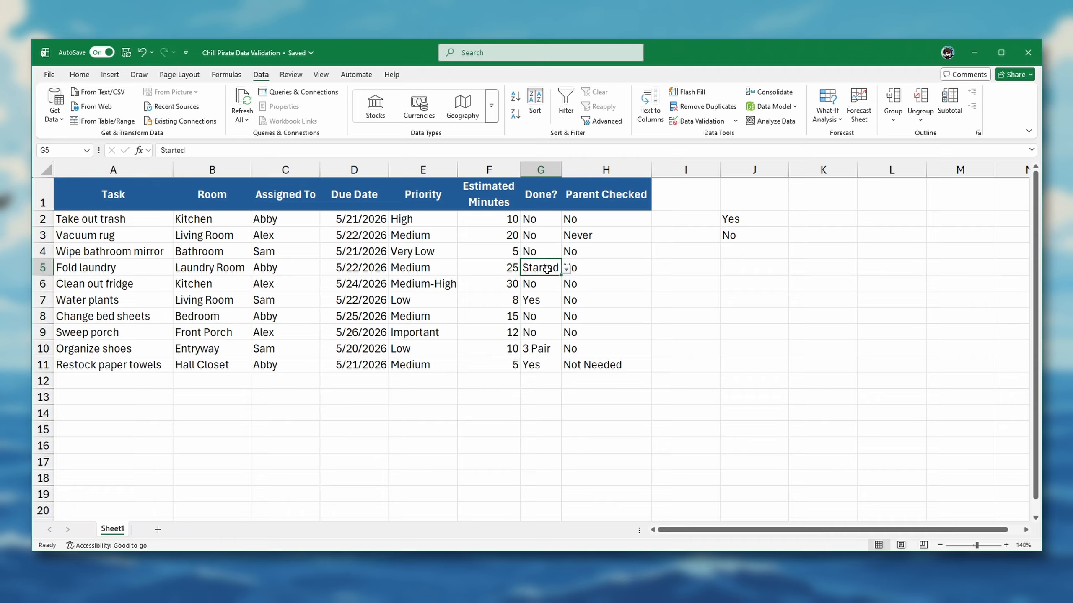
{"action": "left_click", "coordinate": [566, 268]}
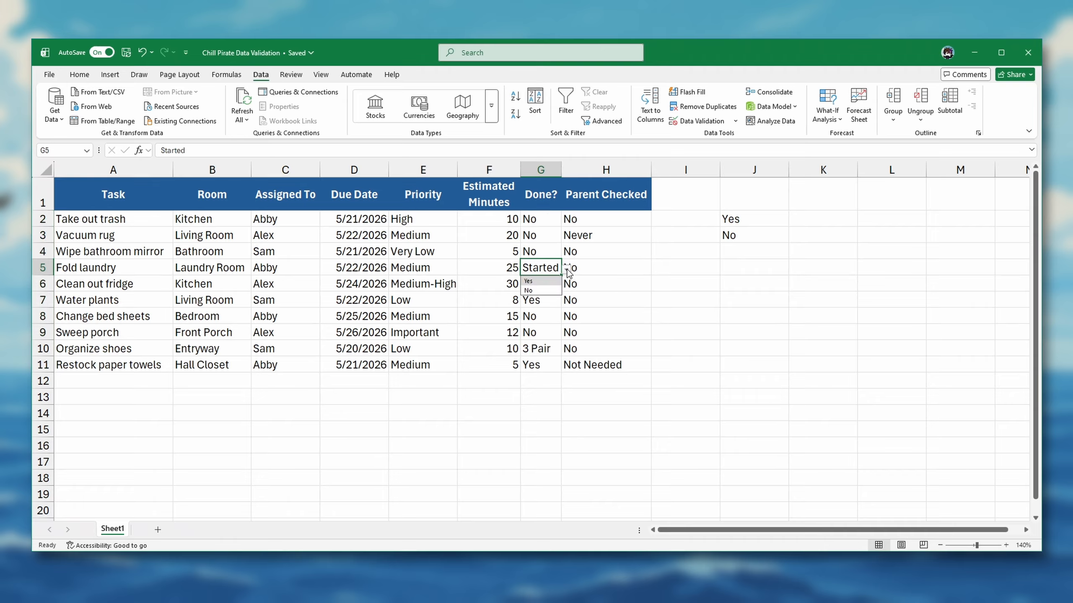
{"action": "left_click", "coordinate": [548, 290]}
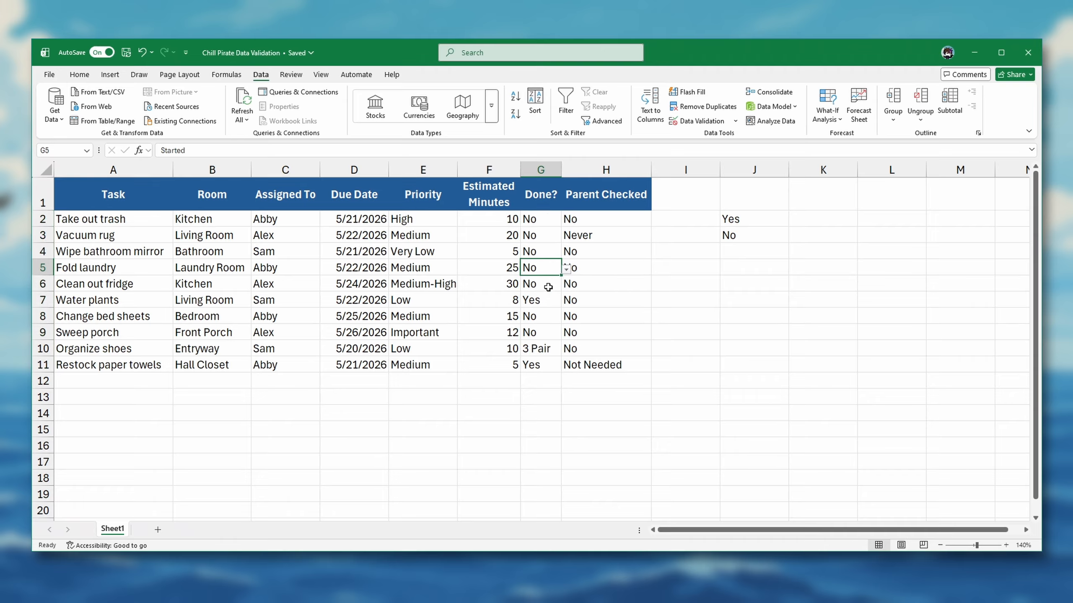
{"action": "left_click", "coordinate": [551, 351]}
{"action": "left_click", "coordinate": [566, 349]}
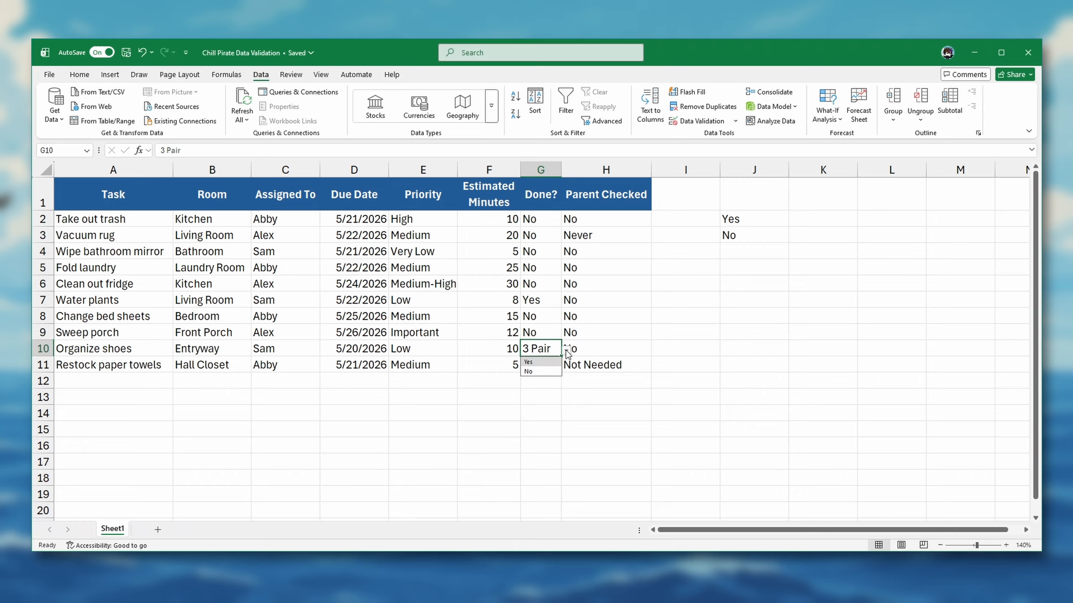
{"action": "left_click", "coordinate": [531, 373]}
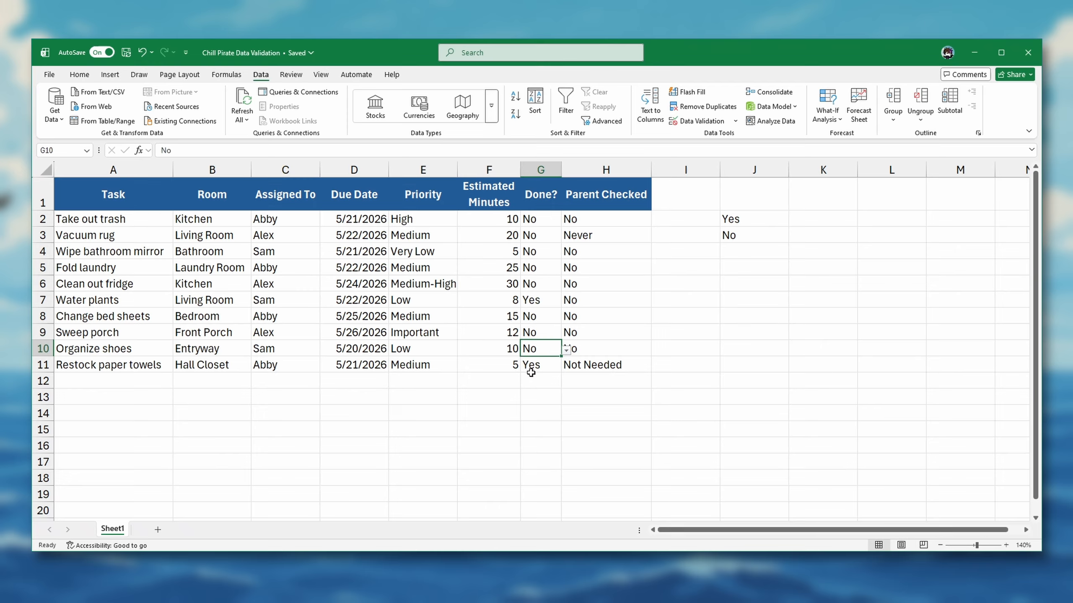
Try to enter "Not Started" as the Done? value of the Clean out fridge task in G6, and discard the entry.
{"action": "left_click", "coordinate": [542, 314]}
{"action": "left_click", "coordinate": [535, 365]}
{"action": "left_click", "coordinate": [535, 313]}
{"action": "left_click", "coordinate": [535, 301]}
{"action": "left_click", "coordinate": [541, 279]}
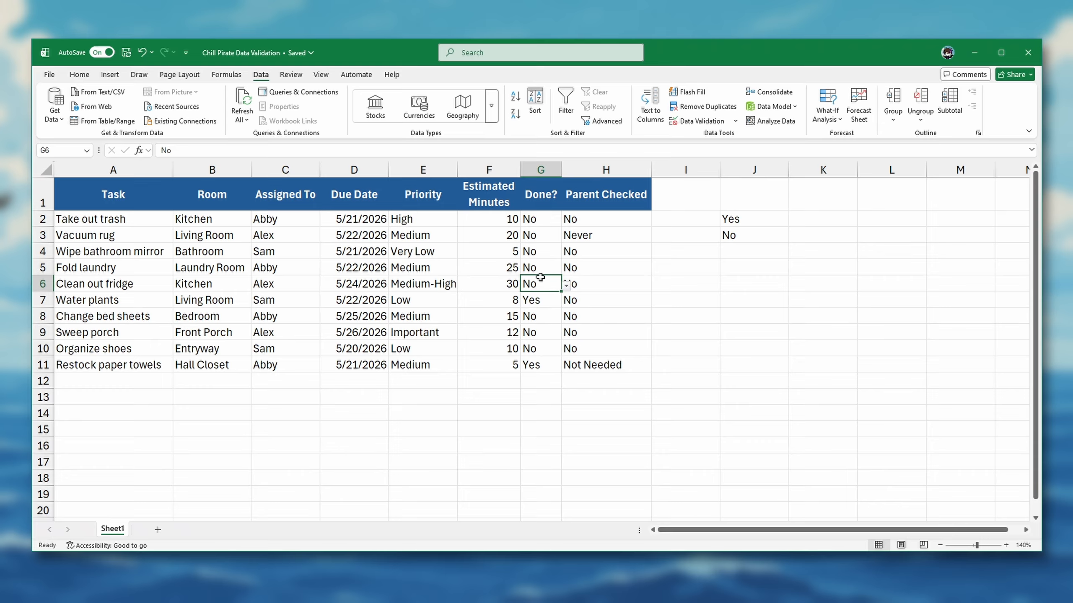
{"action": "type", "text": "Not Started"}
{"action": "key", "text": "Return"}
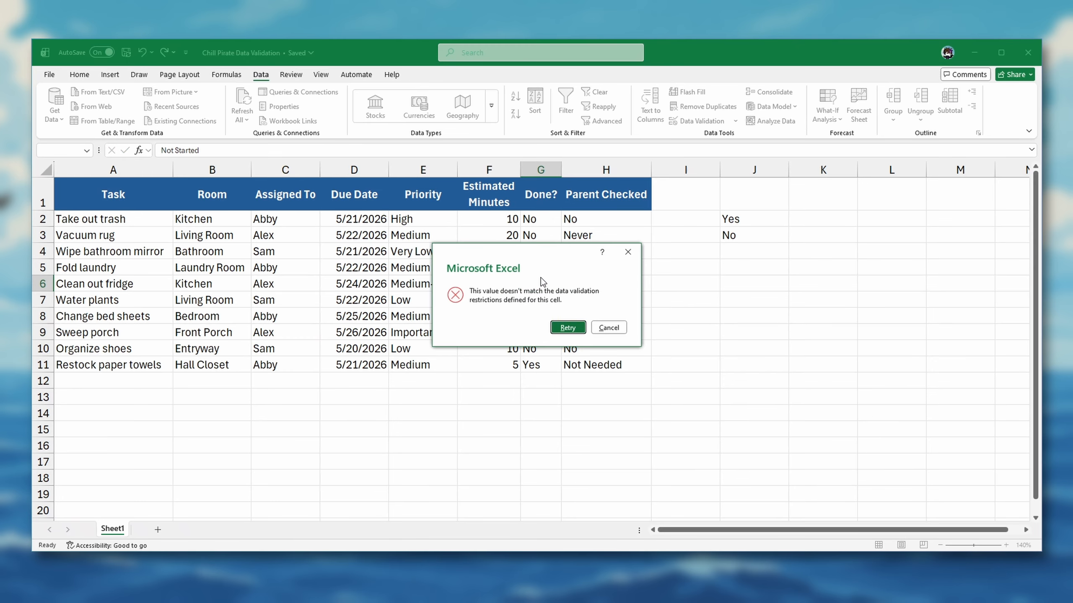
{"action": "left_click", "coordinate": [596, 326]}
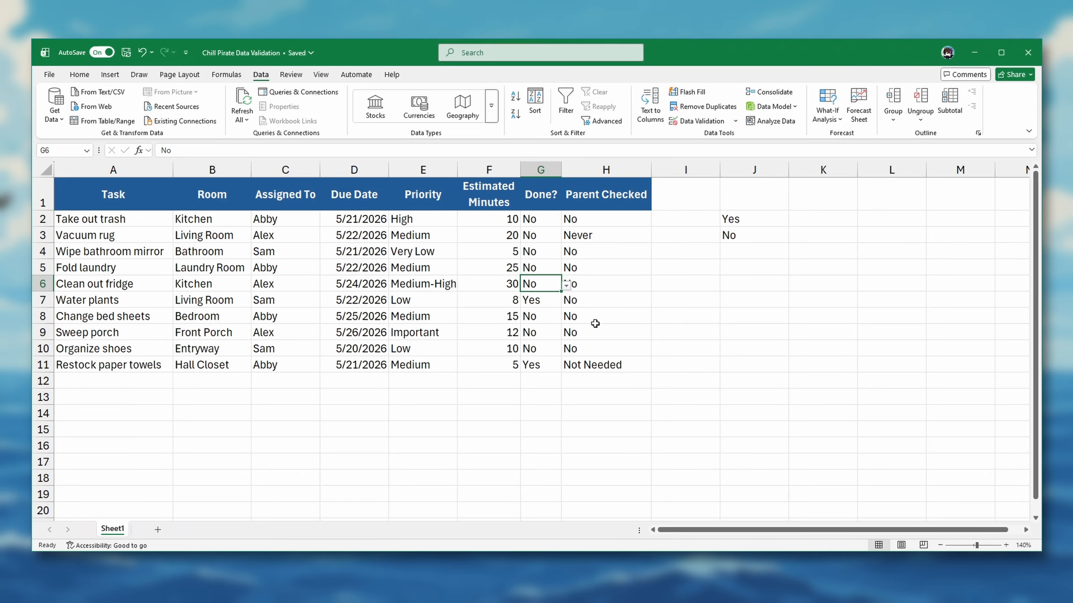
Copy cell G2 and paste only its validation onto the Parent Checked cells H2:H11 with Paste Special.
{"action": "left_click", "coordinate": [623, 218]}
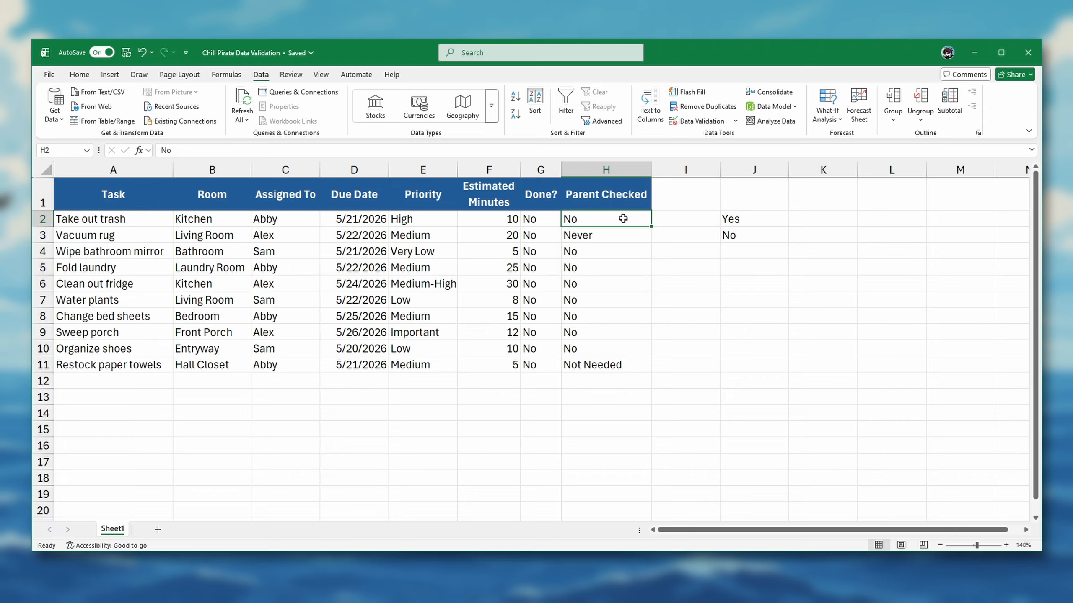
{"action": "left_click", "coordinate": [541, 219]}
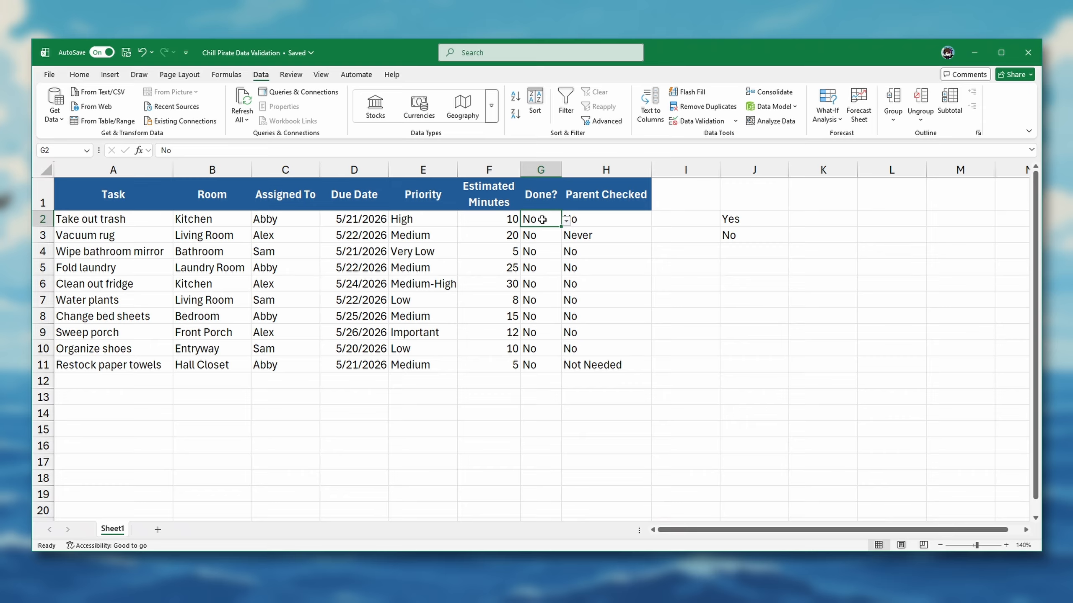
{"action": "right_click", "coordinate": [542, 219]}
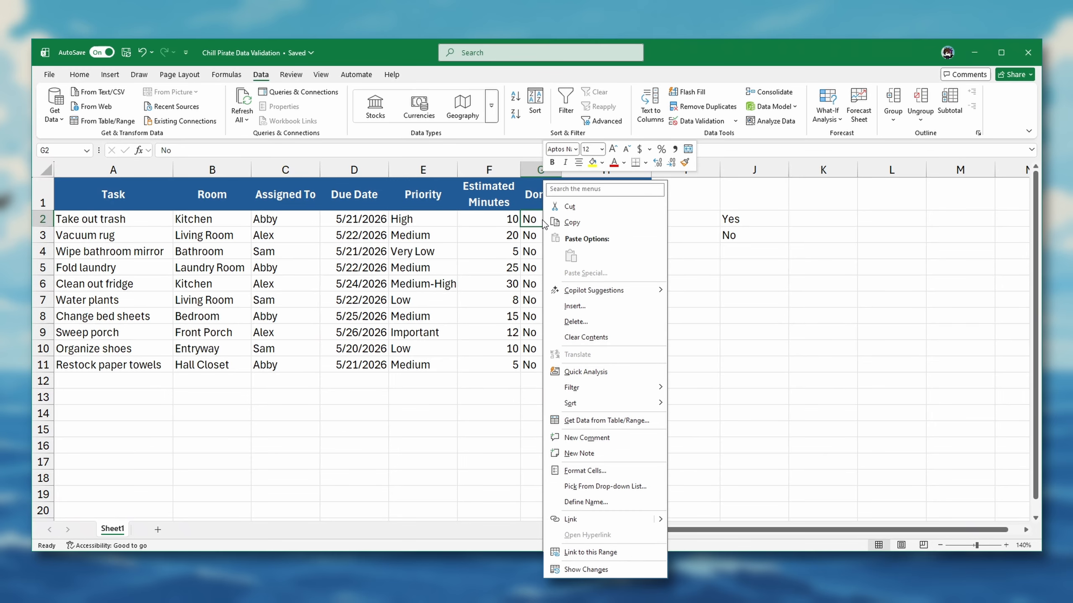
{"action": "left_click", "coordinate": [571, 222]}
{"action": "left_click_drag", "start_coordinate": [608, 220], "coordinate": [613, 360]}
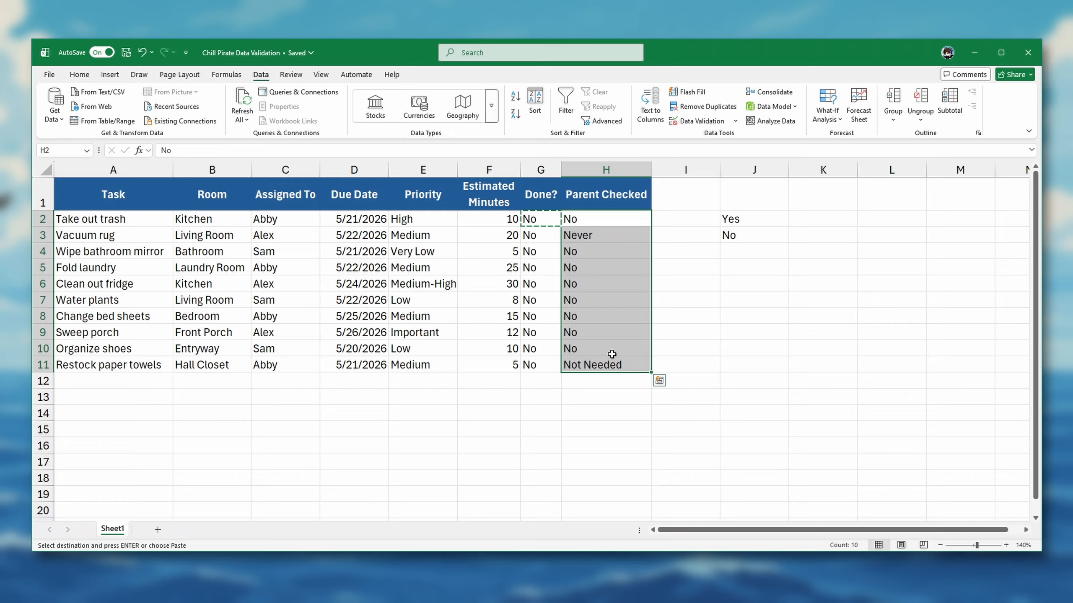
{"action": "right_click", "coordinate": [608, 222]}
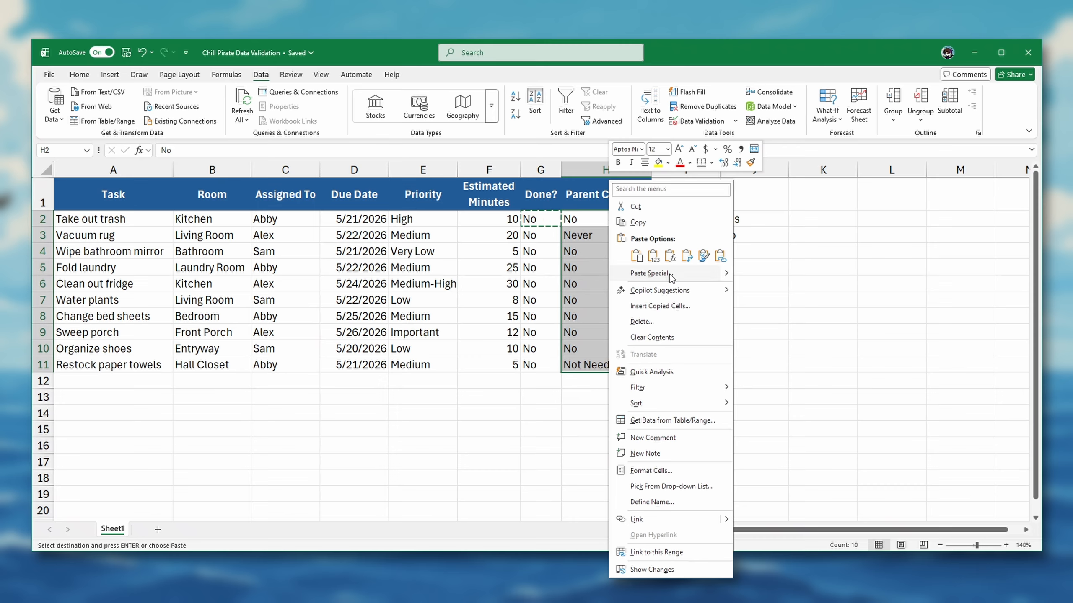
{"action": "left_click", "coordinate": [652, 273]}
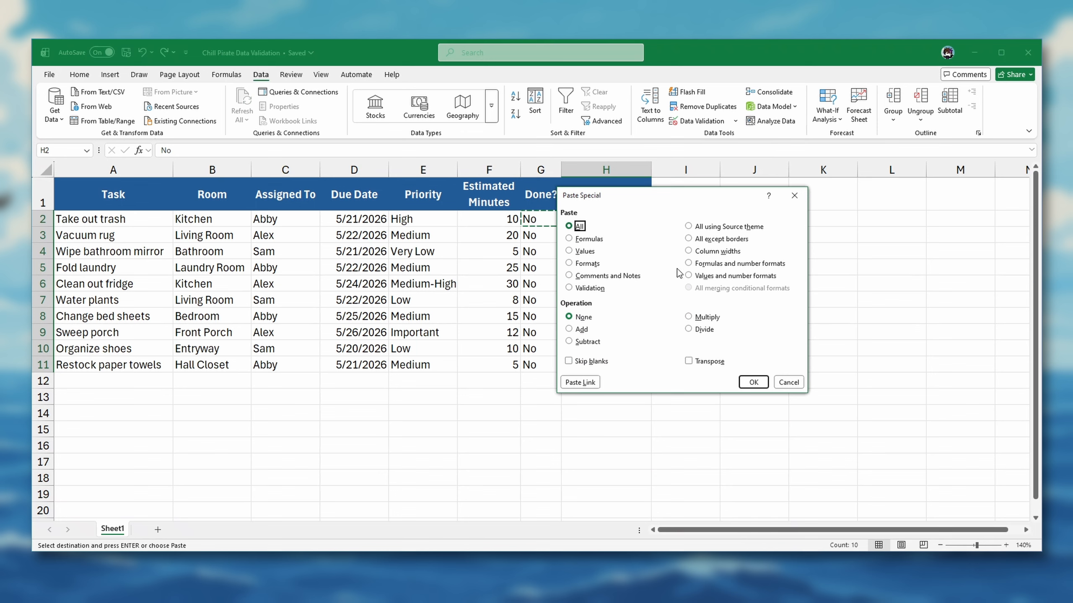
{"action": "left_click", "coordinate": [577, 289]}
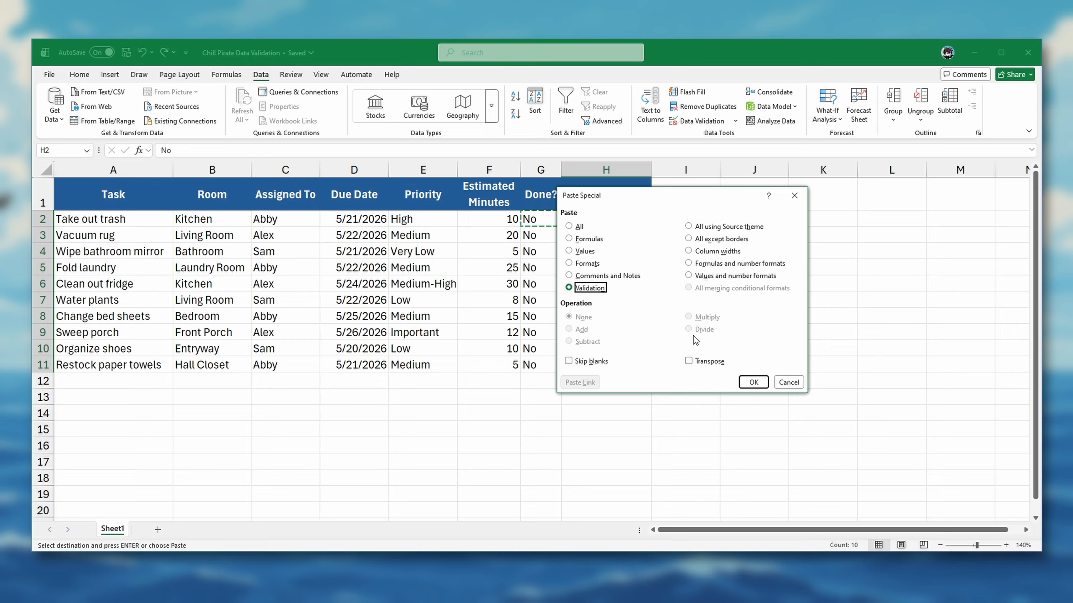
{"action": "left_click", "coordinate": [753, 382]}
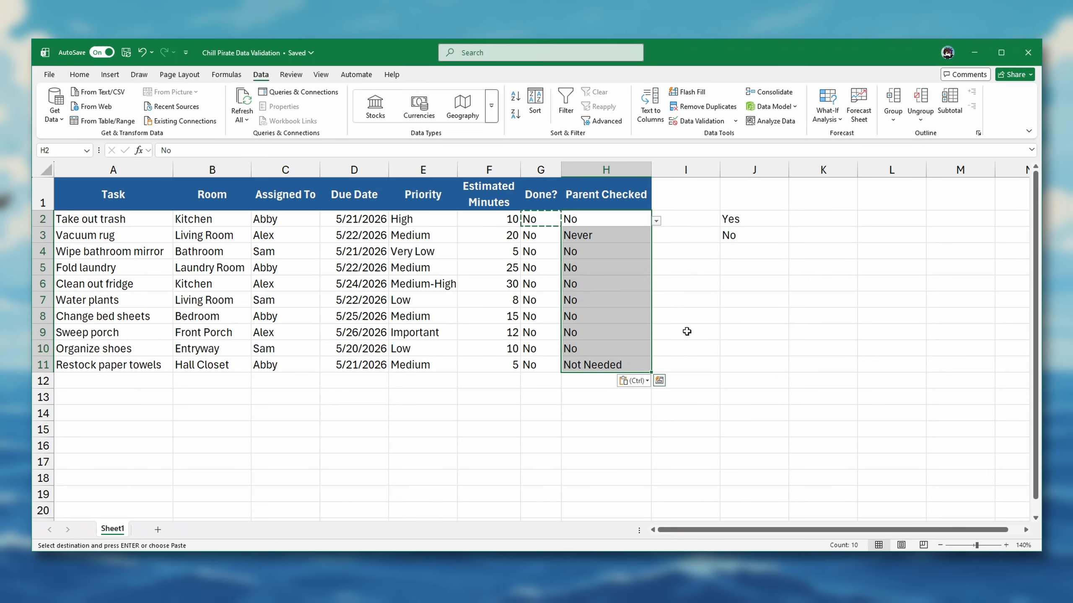
Check the in-cell lists in H5 and H2, and set Parent Checked to No for Vacuum rug in H3 and Restock paper towels in H11.
{"action": "left_click", "coordinate": [618, 265]}
{"action": "left_click", "coordinate": [655, 270]}
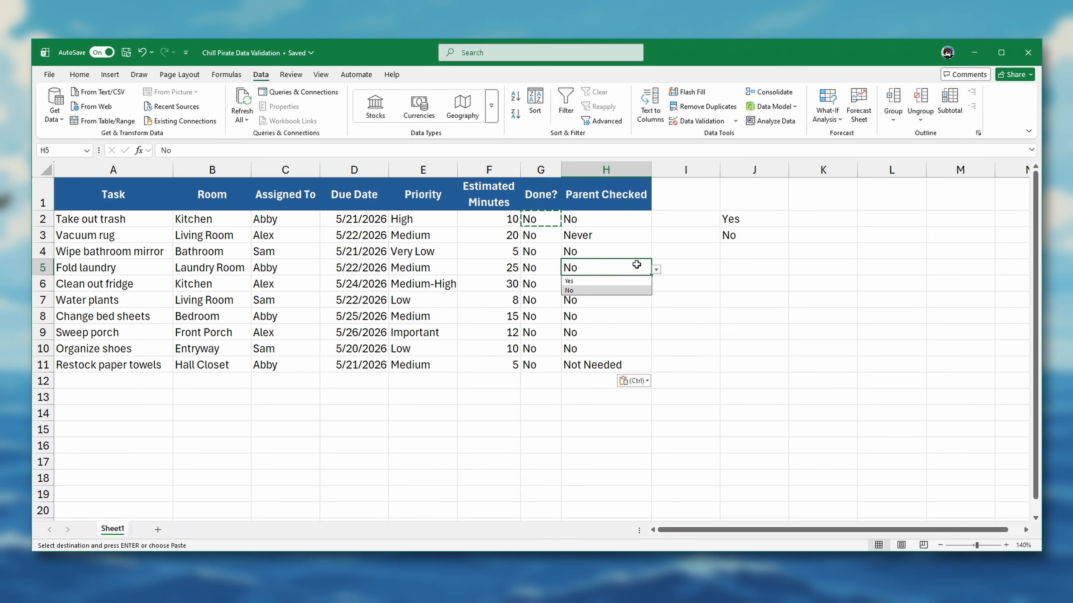
{"action": "left_click", "coordinate": [636, 221]}
{"action": "left_click", "coordinate": [655, 220]}
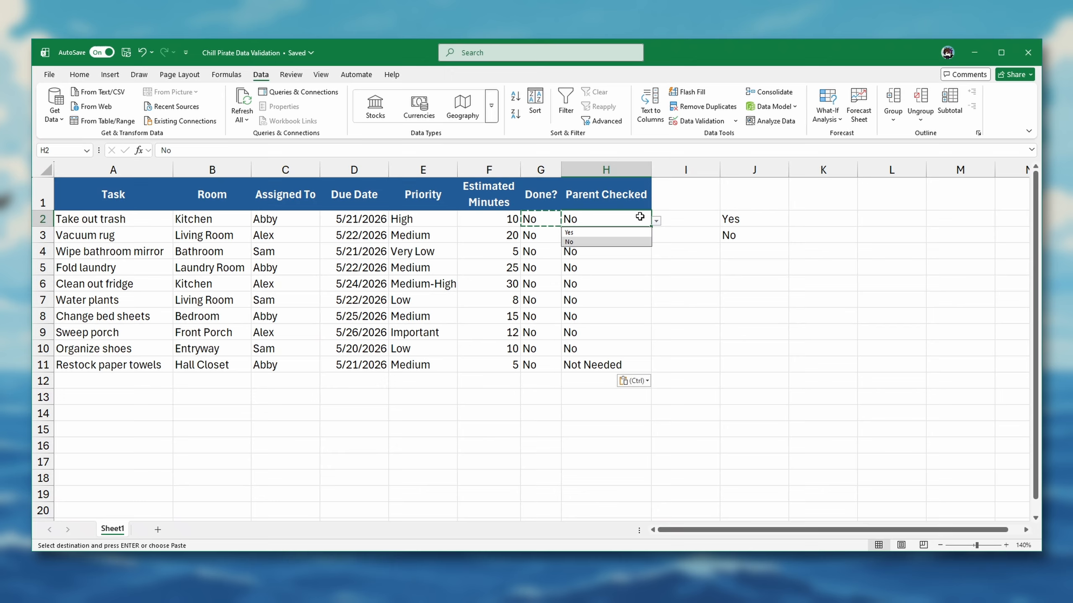
{"action": "left_click", "coordinate": [632, 235]}
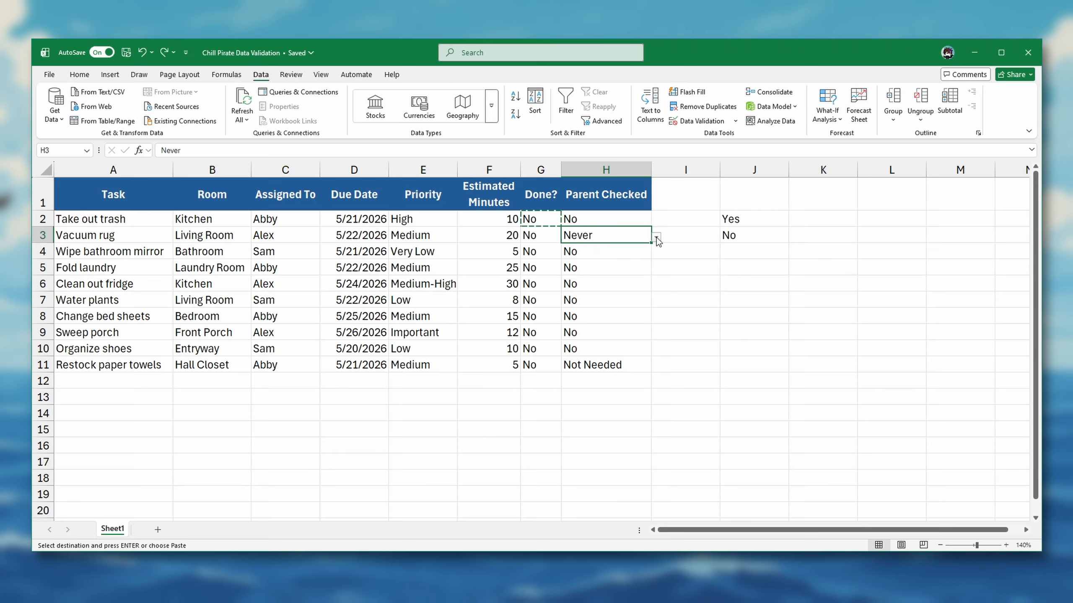
{"action": "left_click", "coordinate": [657, 238]}
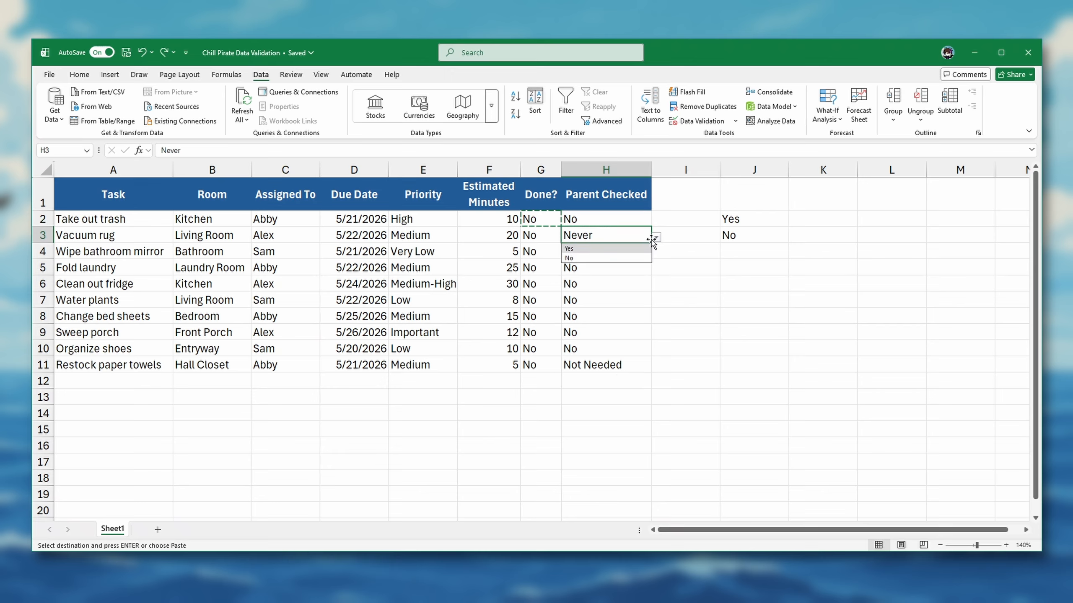
{"action": "left_click", "coordinate": [612, 259]}
{"action": "left_click", "coordinate": [610, 366]}
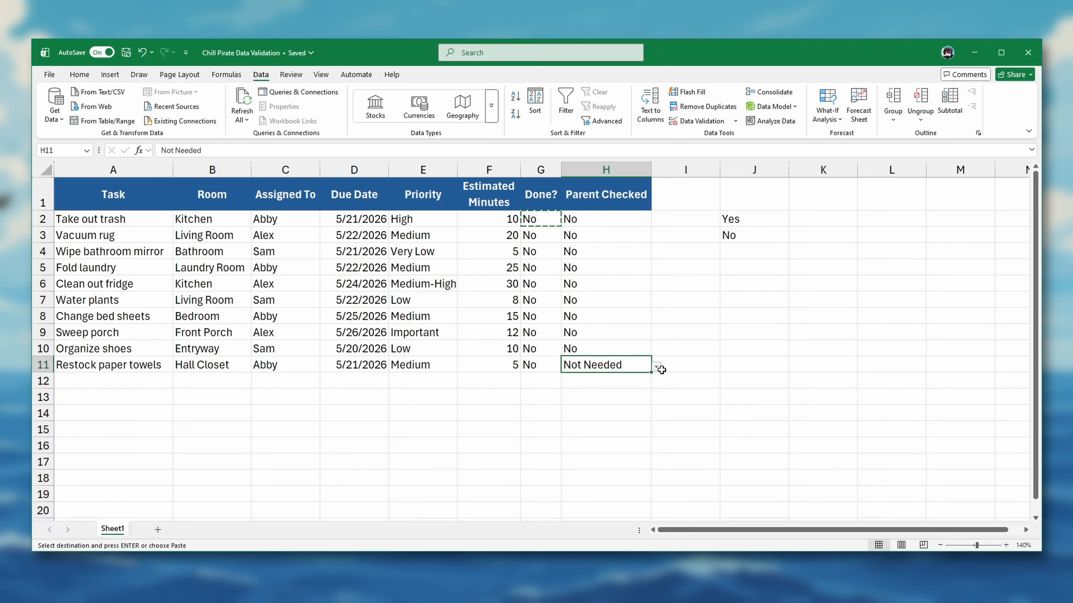
{"action": "left_click", "coordinate": [658, 367]}
{"action": "left_click", "coordinate": [605, 387]}
{"action": "key", "text": "Escape"}
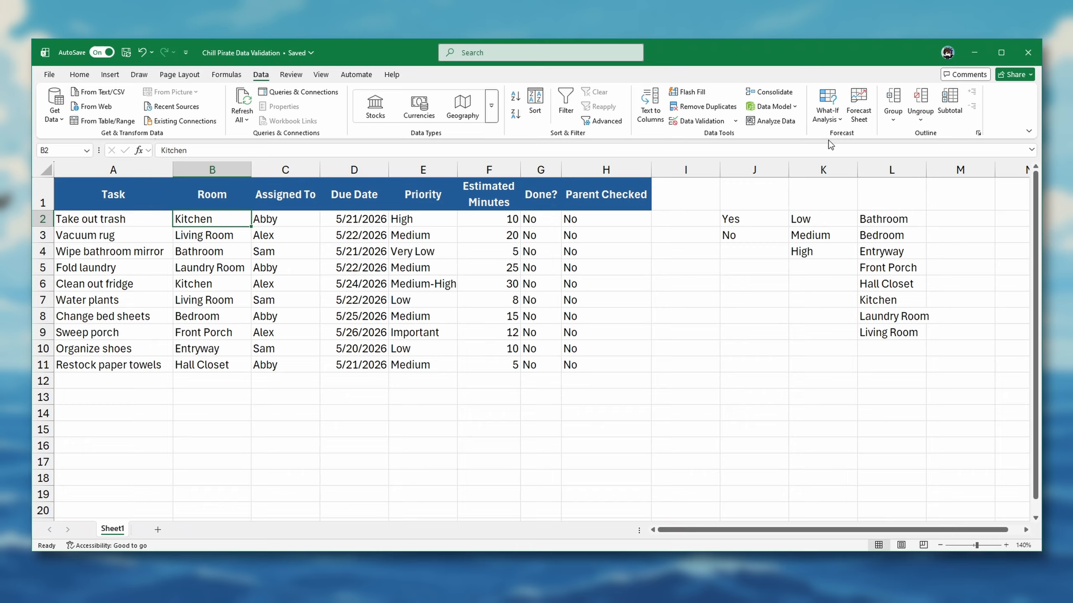
Add a List validation rule to the Room cell B2 with =$L$2:$L$9 as its source.
{"action": "left_click", "coordinate": [735, 121]}
{"action": "left_click", "coordinate": [722, 136]}
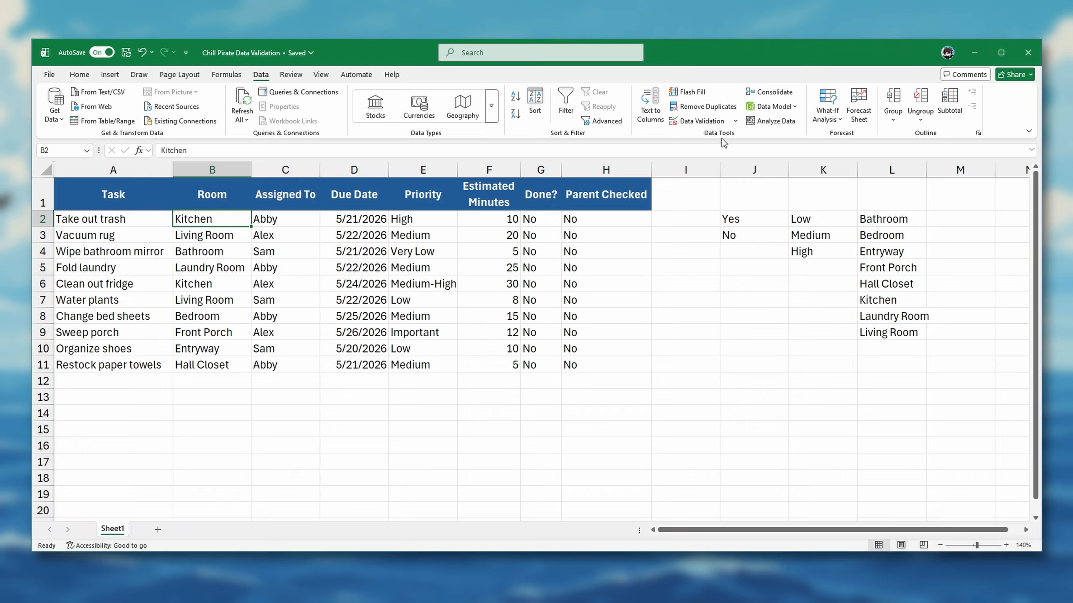
{"action": "left_click", "coordinate": [383, 128]}
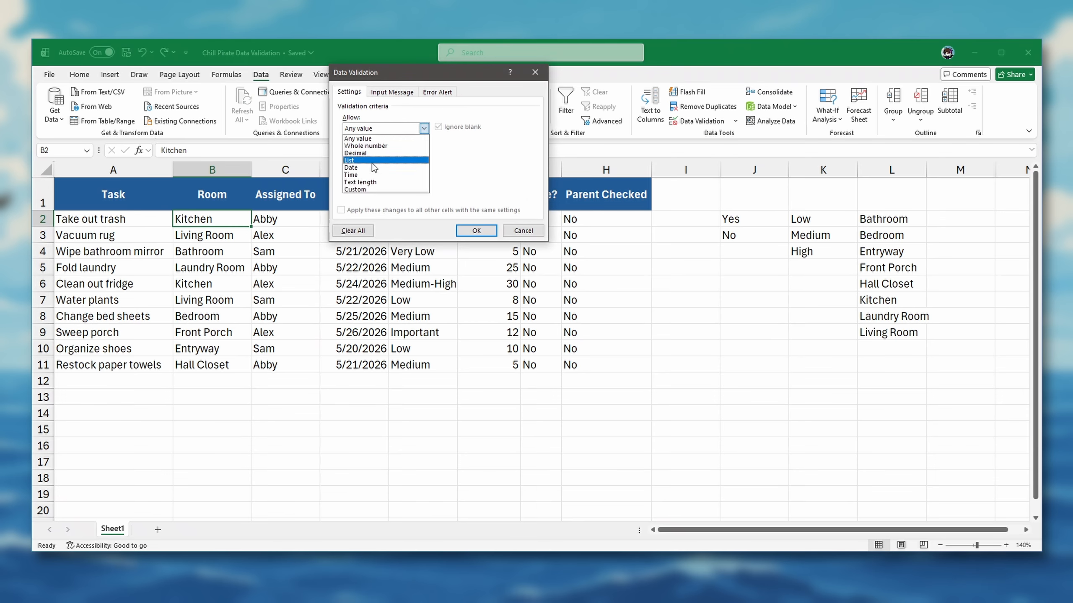
{"action": "left_click", "coordinate": [383, 162]}
{"action": "left_click", "coordinate": [488, 173]}
{"action": "left_click_drag", "start_coordinate": [879, 221], "coordinate": [886, 328]}
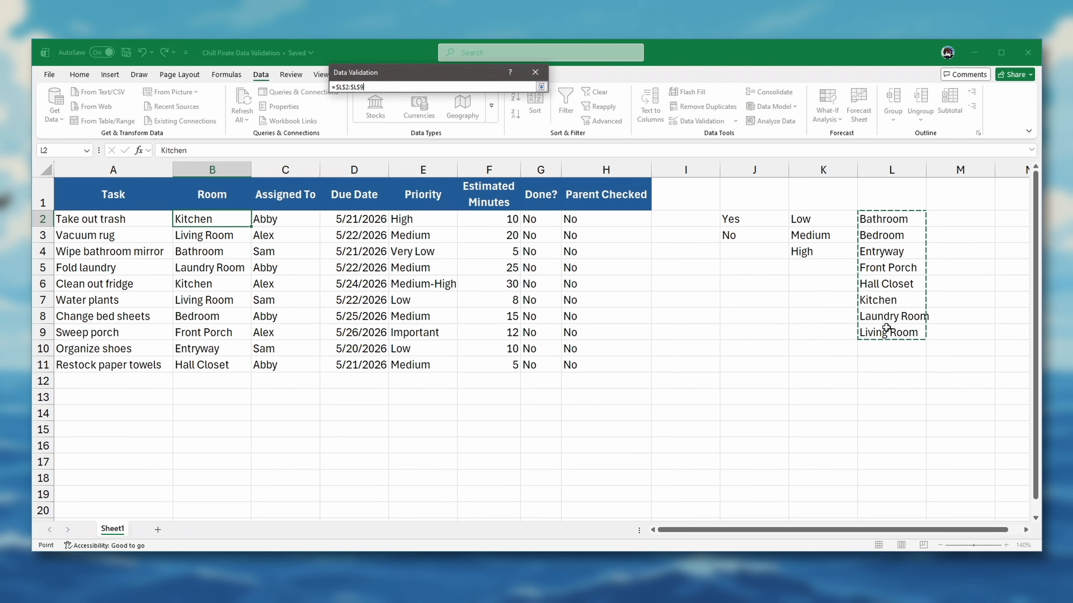
{"action": "left_click", "coordinate": [541, 87]}
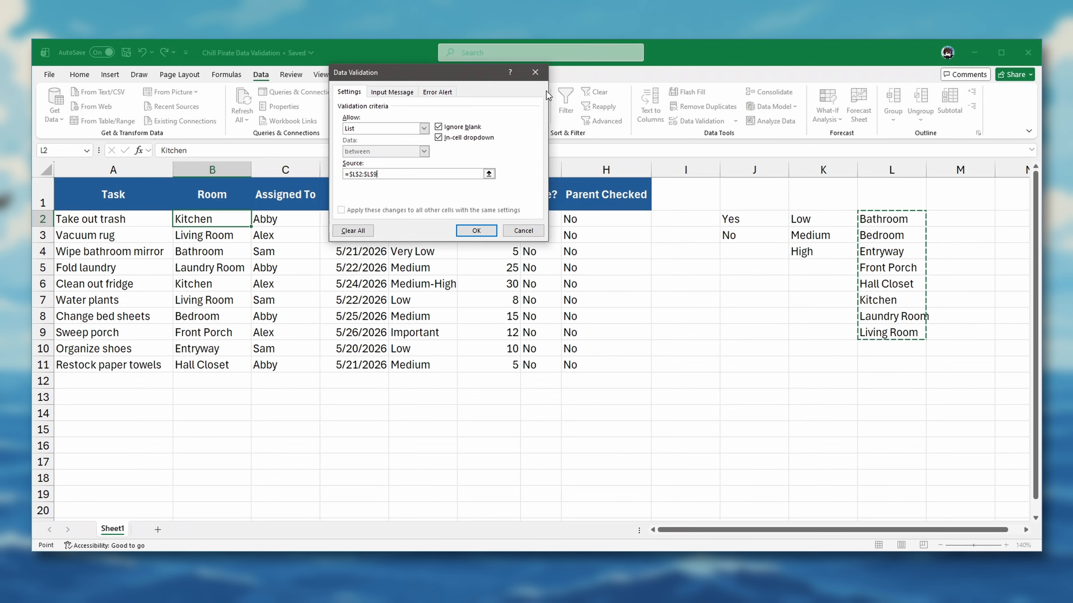
{"action": "left_click", "coordinate": [476, 226]}
Check the room options in the in-cell list of B2.
{"action": "left_click", "coordinate": [257, 221]}
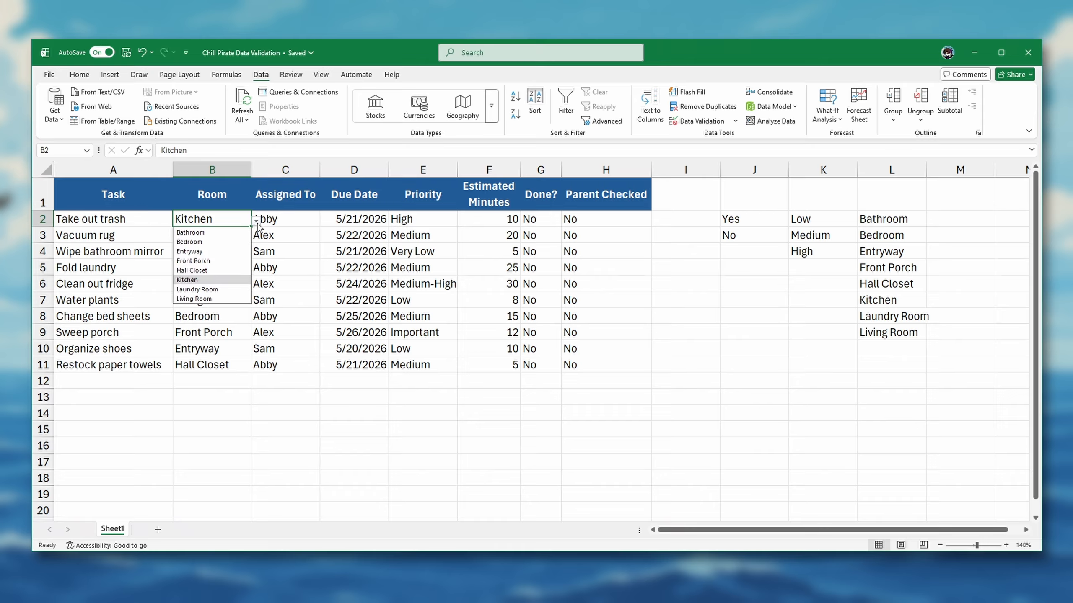
{"action": "left_click", "coordinate": [224, 221]}
{"action": "left_click", "coordinate": [223, 234]}
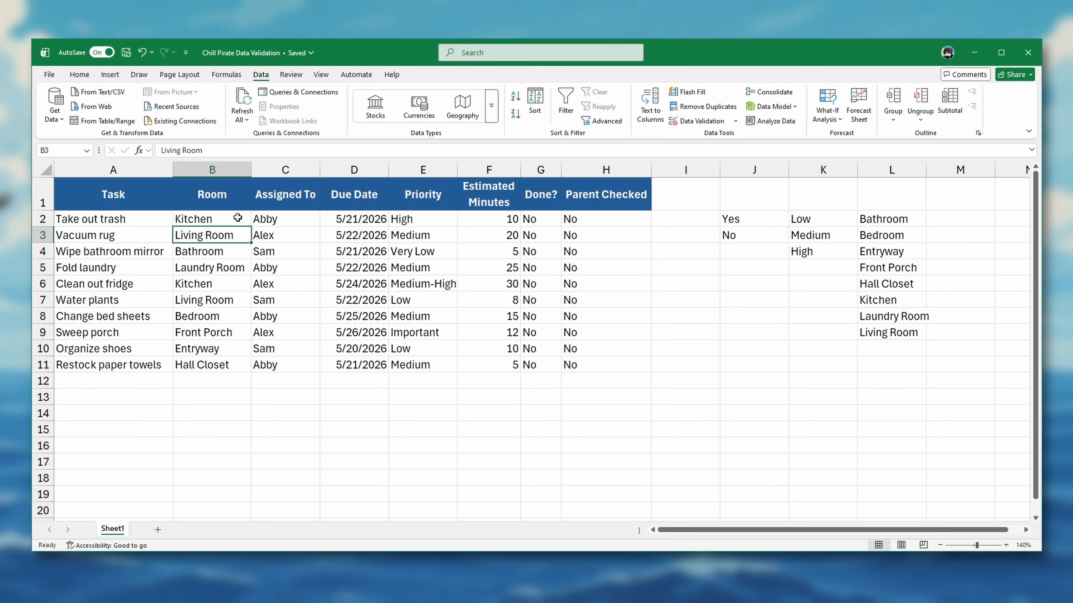
Copy cell B2 and paste only its validation onto the Room cells B3:B11 with Paste Special.
{"action": "left_click", "coordinate": [237, 218]}
{"action": "right_click", "coordinate": [237, 218]}
{"action": "left_click", "coordinate": [262, 224]}
{"action": "left_click_drag", "start_coordinate": [228, 238], "coordinate": [211, 364]}
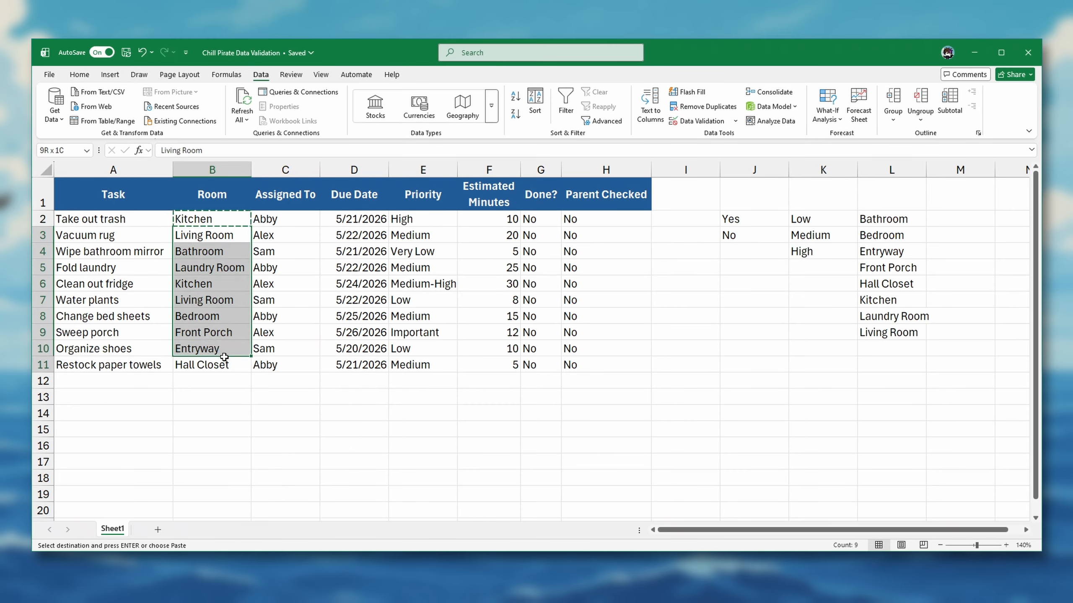
{"action": "right_click", "coordinate": [220, 333]}
{"action": "left_click", "coordinate": [274, 277]}
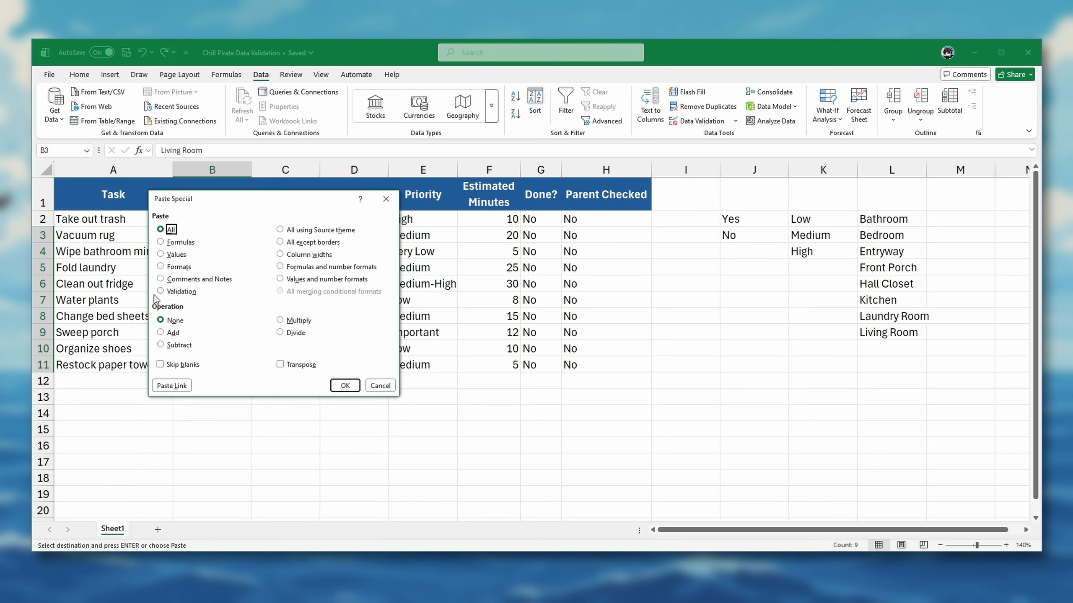
{"action": "left_click", "coordinate": [160, 291]}
{"action": "left_click", "coordinate": [345, 386]}
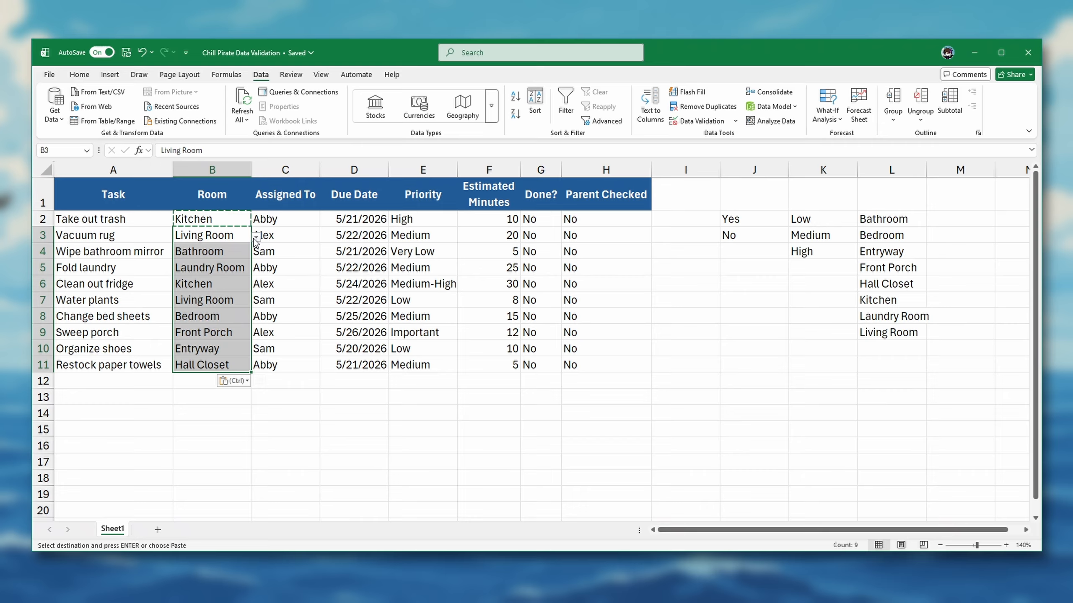
Check that the in-cell list in B3 offers the room options.
{"action": "left_click", "coordinate": [229, 235]}
{"action": "left_click", "coordinate": [256, 236]}
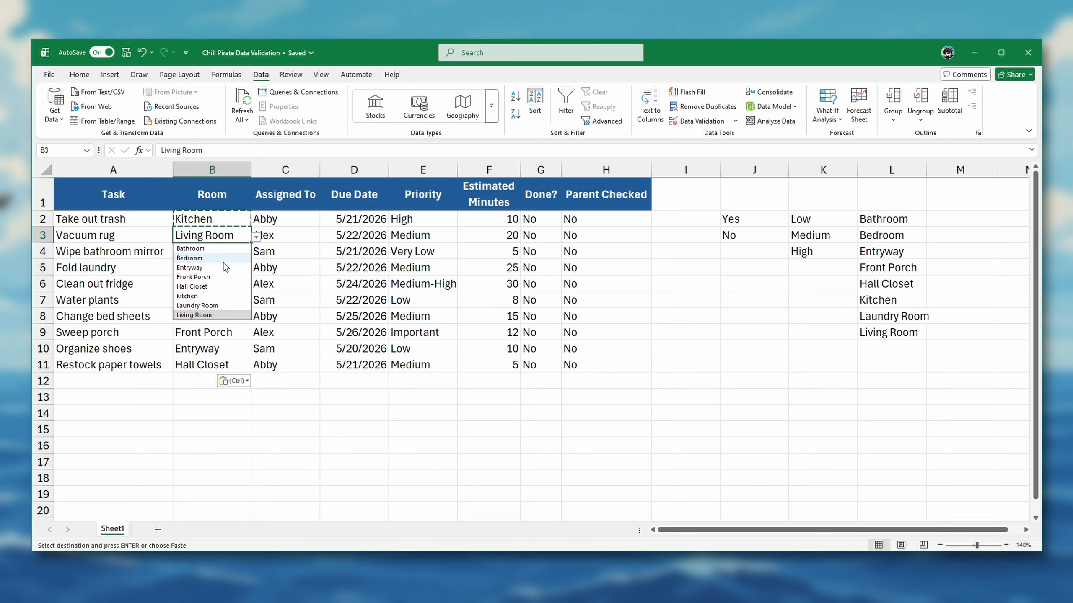
{"action": "left_click", "coordinate": [442, 219]}
Add a List validation rule to the Priority cells E2:E11 with K2:K4 as its source.
{"action": "left_click", "coordinate": [442, 219]}
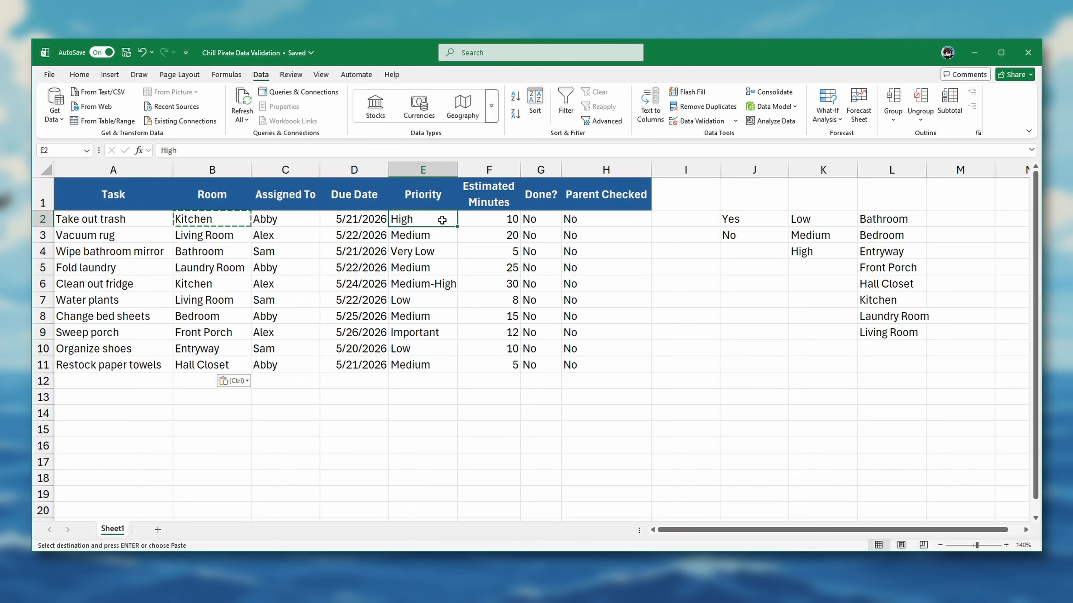
{"action": "left_click_drag", "start_coordinate": [442, 220], "coordinate": [435, 364]}
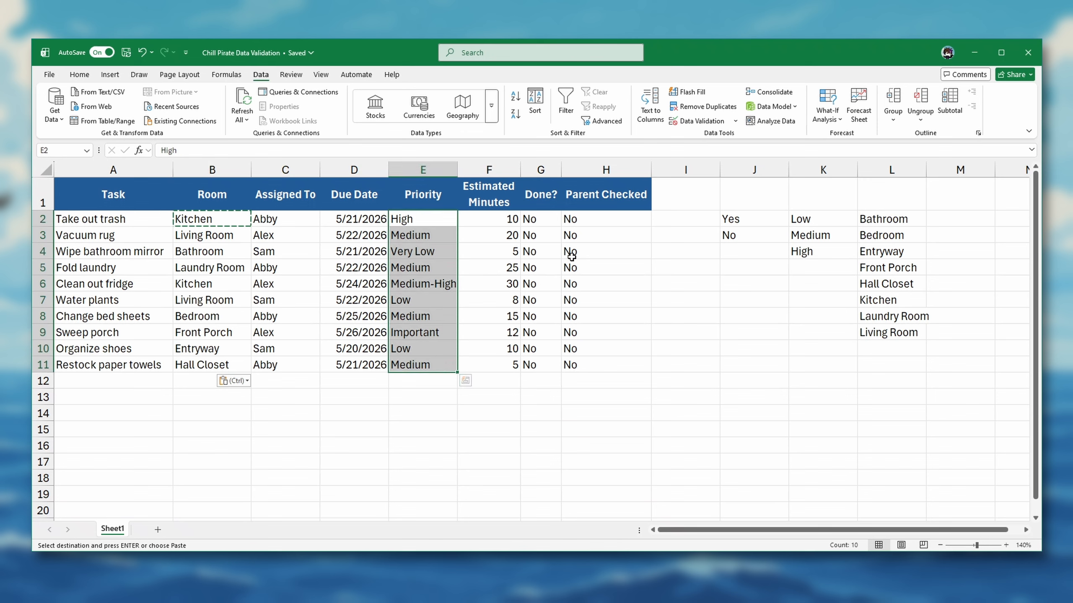
{"action": "left_click", "coordinate": [735, 123]}
{"action": "left_click", "coordinate": [732, 135]}
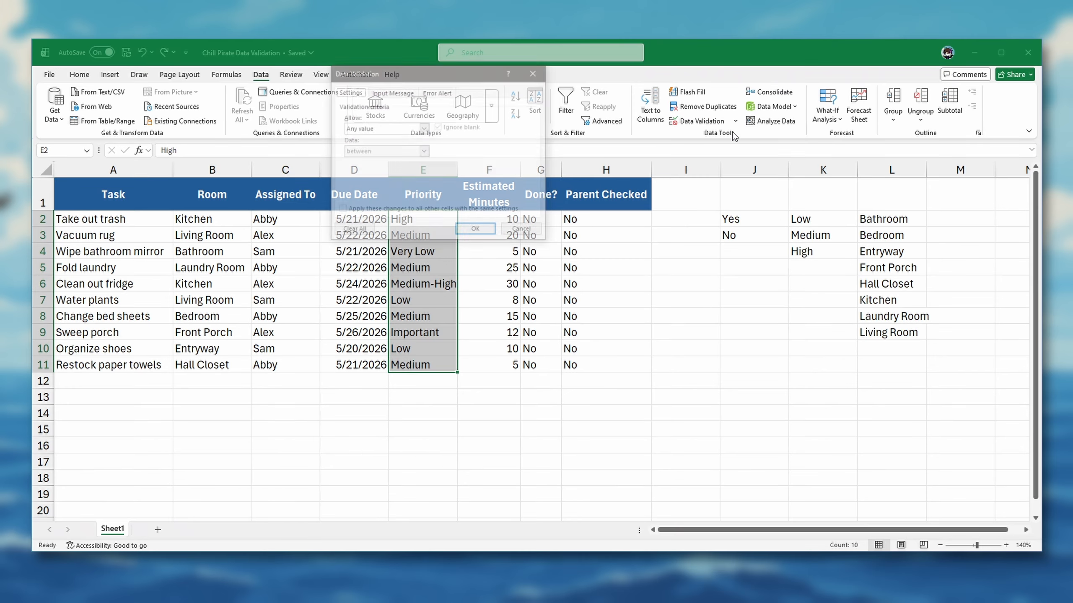
{"action": "left_click", "coordinate": [414, 128]}
{"action": "left_click", "coordinate": [408, 158]}
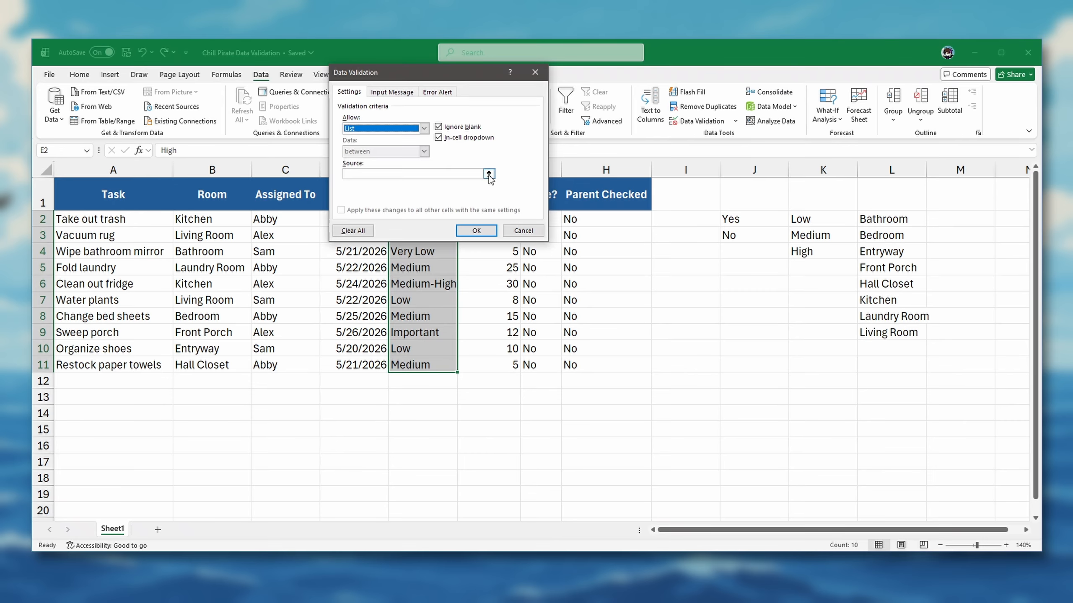
{"action": "left_click", "coordinate": [489, 174]}
{"action": "left_click_drag", "start_coordinate": [826, 222], "coordinate": [822, 252]}
{"action": "key", "text": "Return"}
{"action": "key", "text": "Return"}
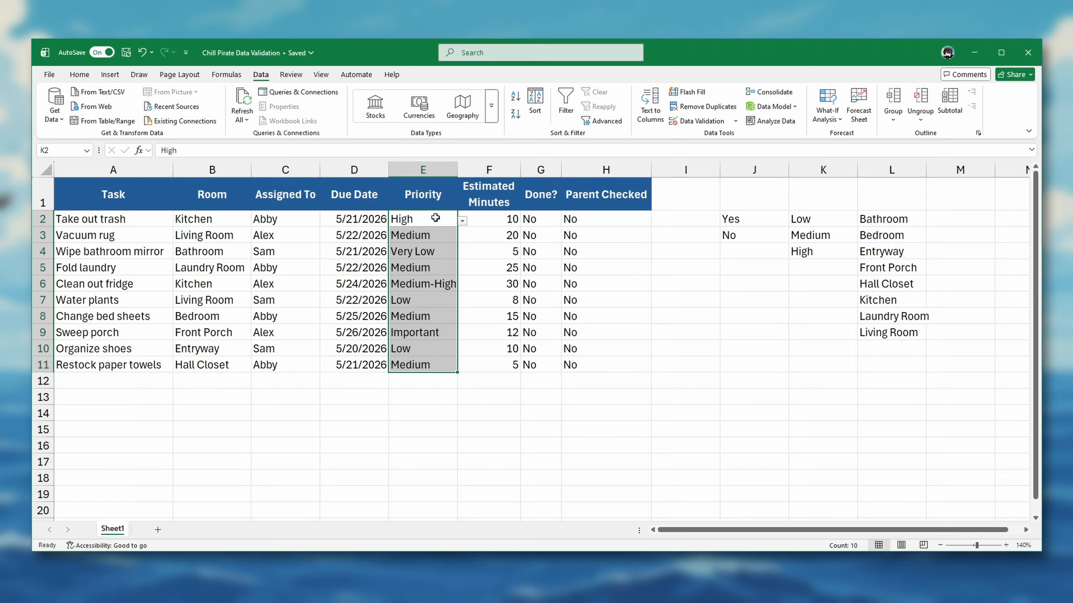
{"action": "left_click", "coordinate": [436, 218]}
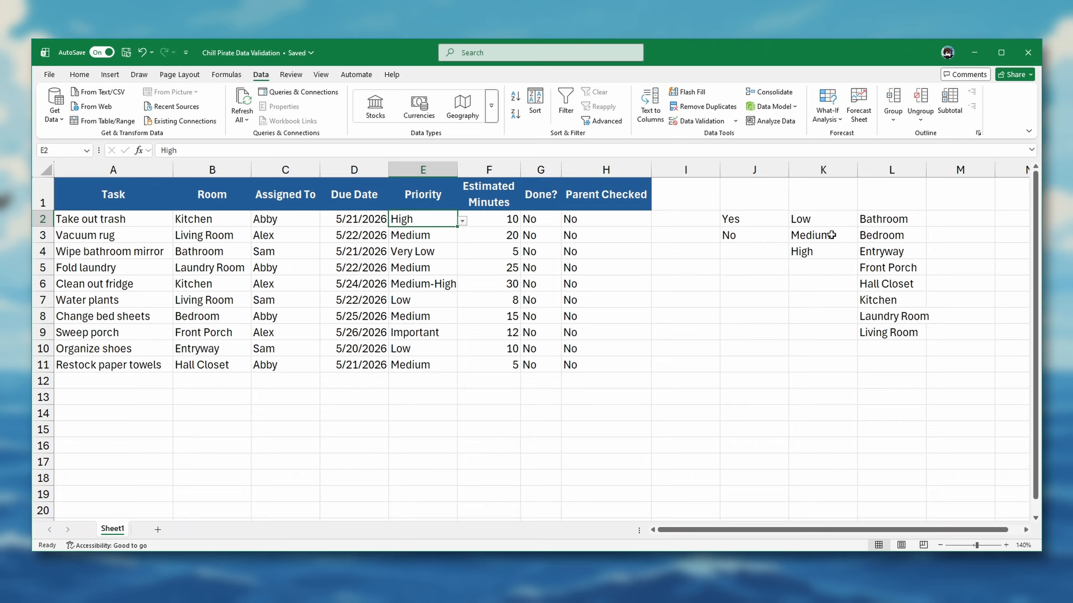
Set Priority from the in-cell list to Medium for Clean out fridge in E6 and Low for Sweep porch in E9.
{"action": "left_click", "coordinate": [448, 287]}
{"action": "left_click", "coordinate": [463, 286]}
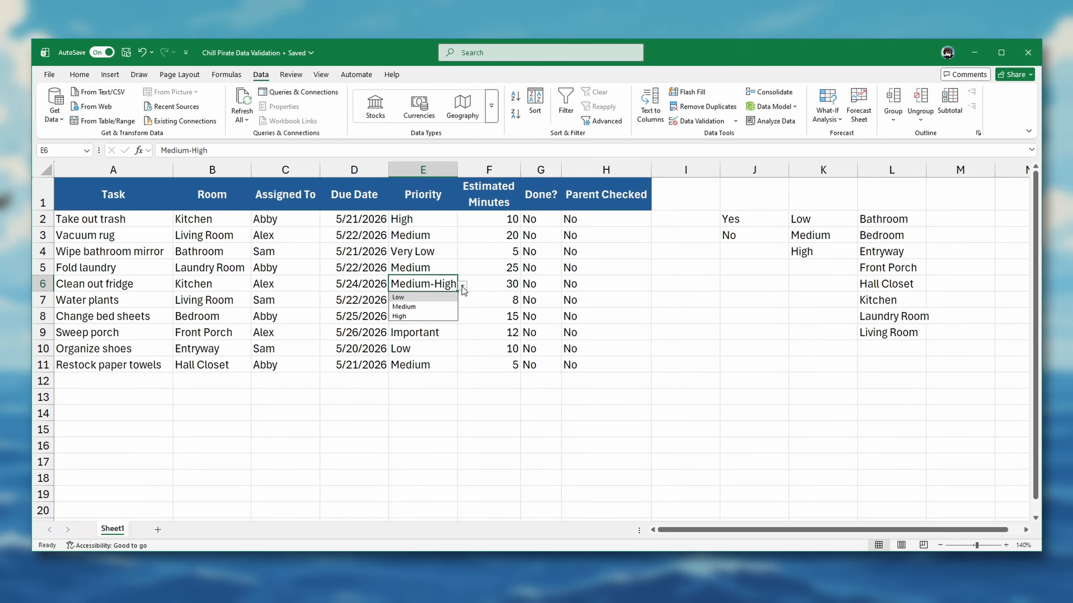
{"action": "left_click", "coordinate": [429, 311]}
{"action": "left_click", "coordinate": [430, 337]}
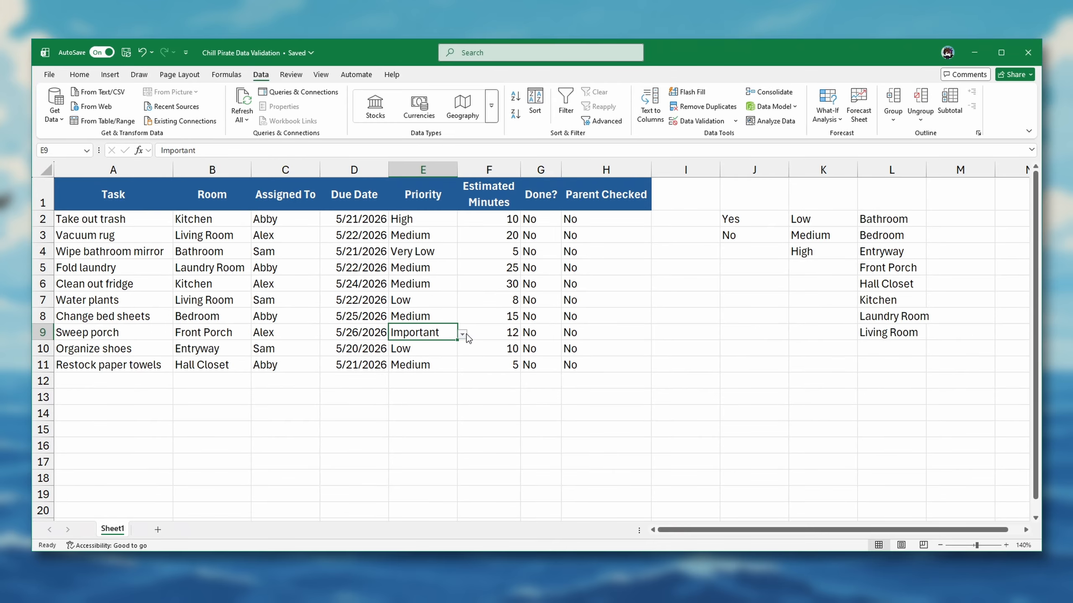
{"action": "left_click", "coordinate": [466, 333]}
{"action": "left_click", "coordinate": [431, 348]}
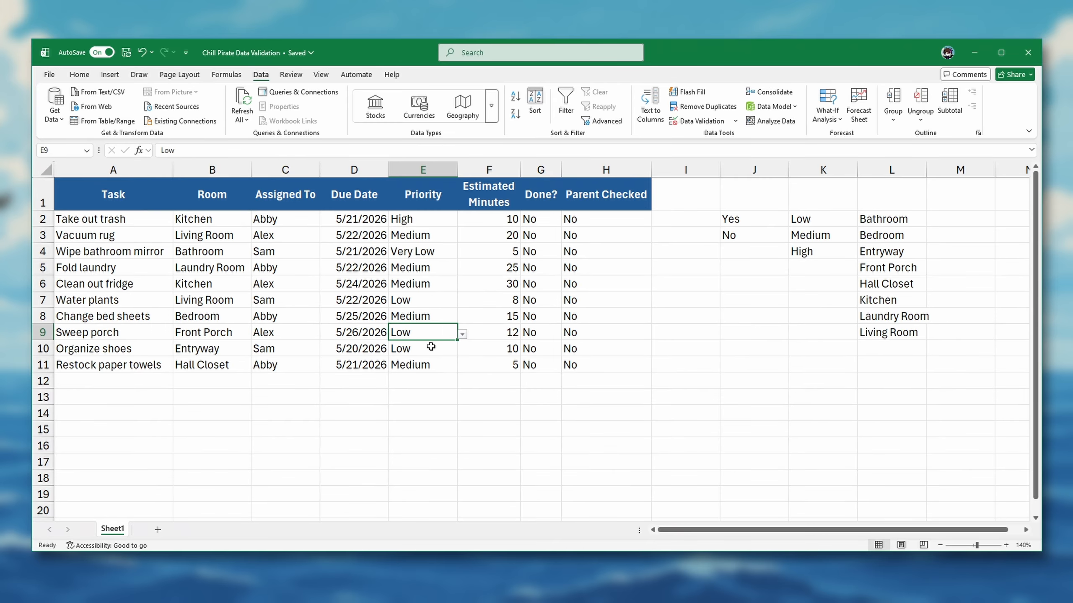